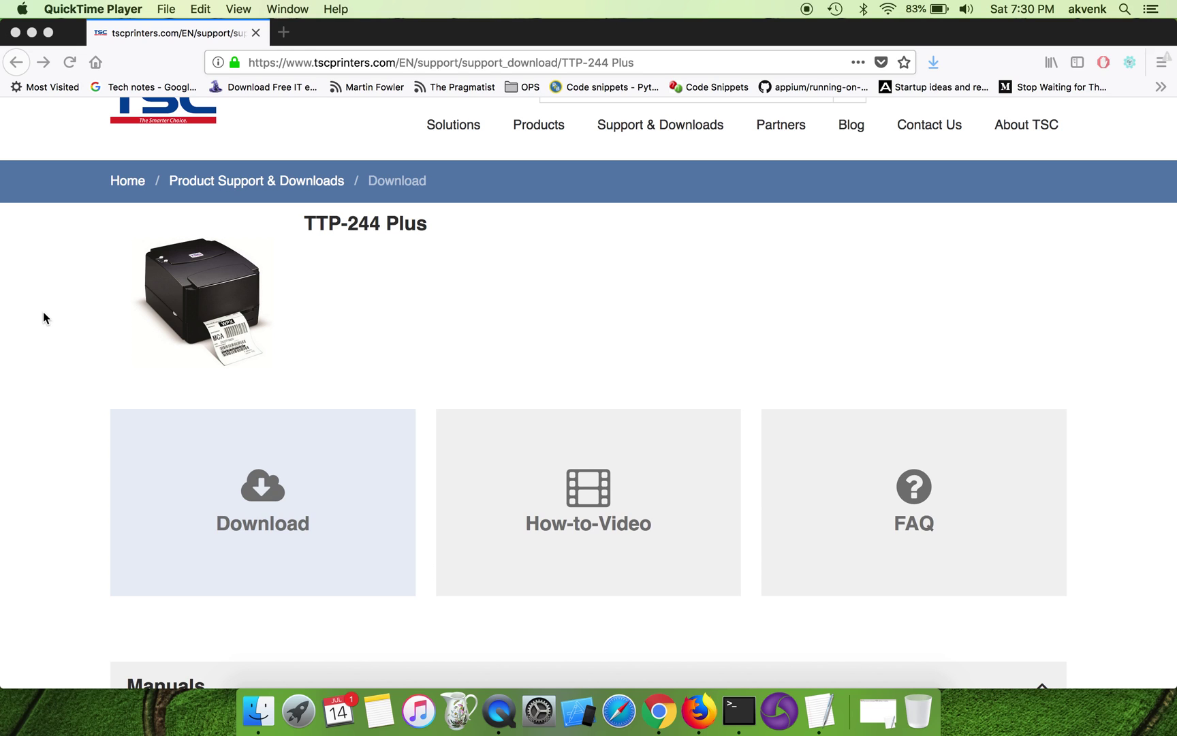
Expand Driver & Labeling software on the TTP-244 Plus page to reveal the MAC OS V10.6 ~ V10.13.3 driver
left_click(308, 231)
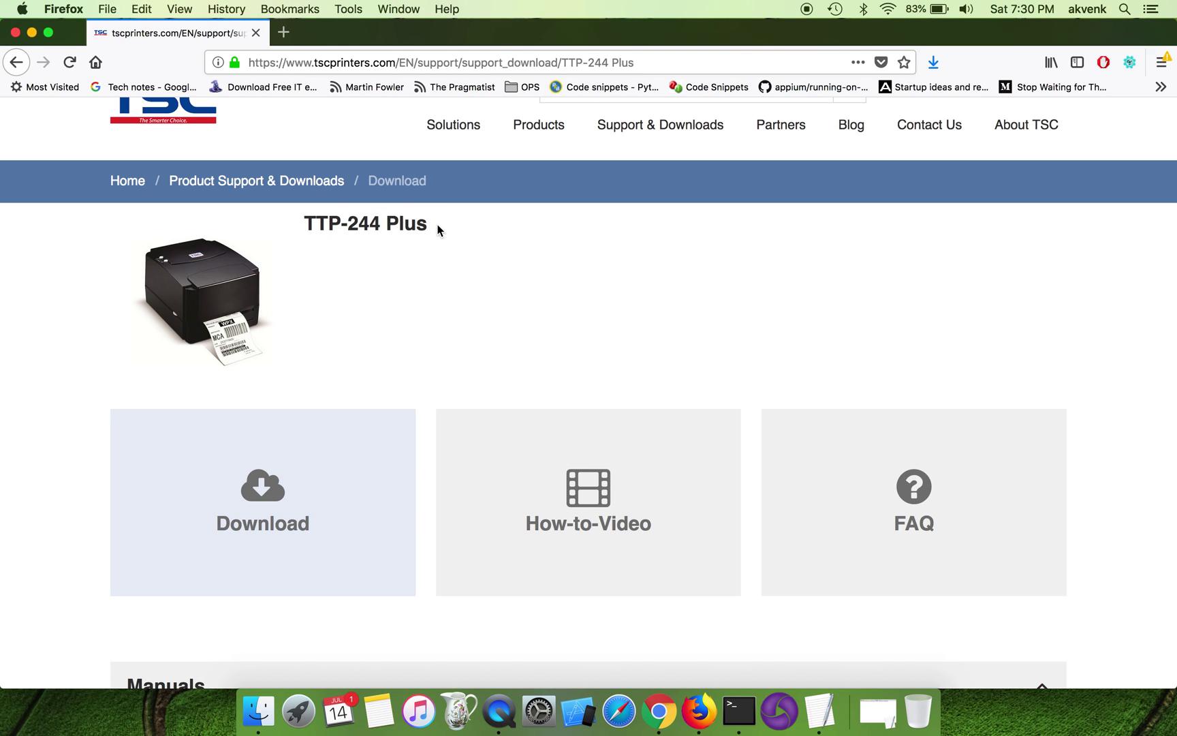
left_click(459, 63)
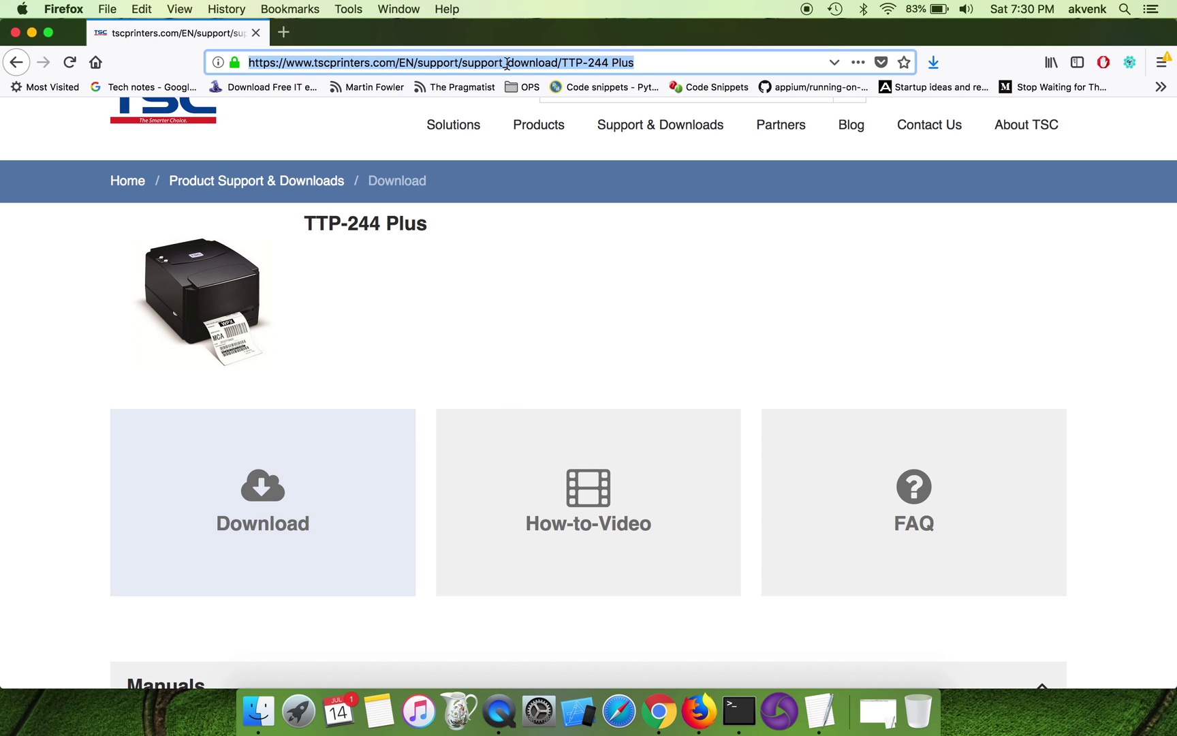
left_click(508, 391)
scroll(508, 392, "down", 3)
scroll(510, 392, "down", 12)
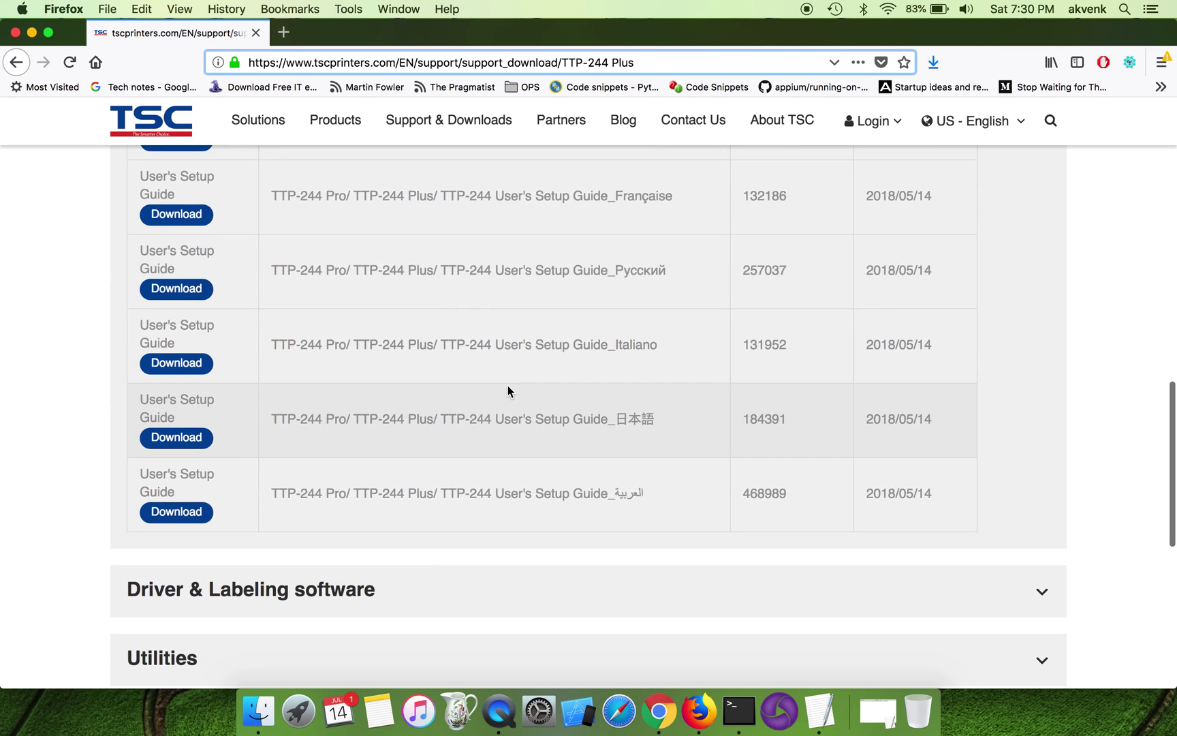
scroll(508, 385, "down", 4)
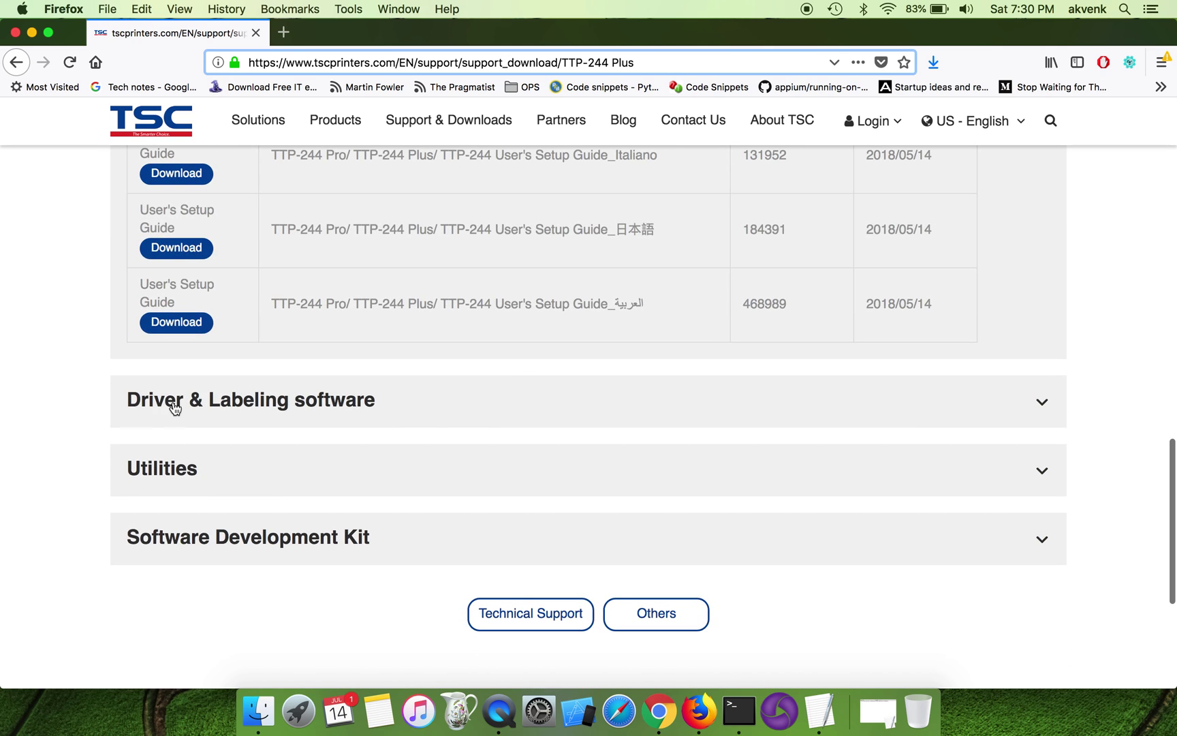
left_click(381, 402)
scroll(381, 402, "down", 8)
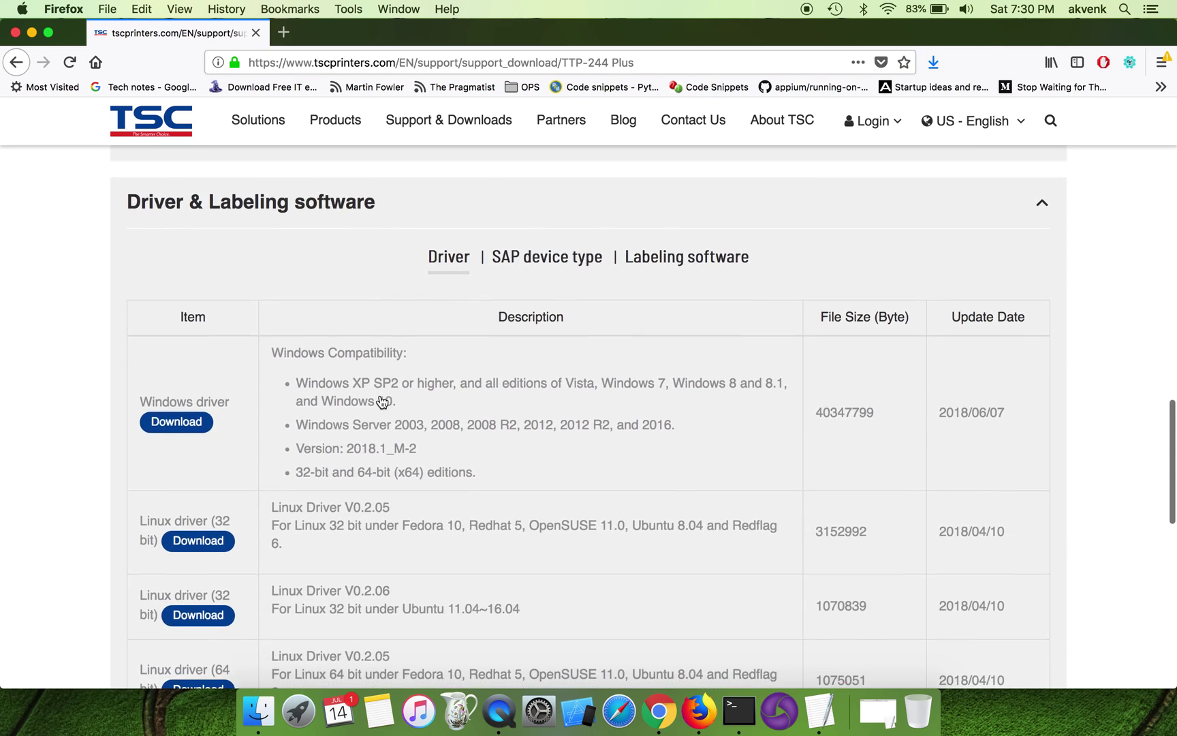
scroll(380, 395, "down", 2)
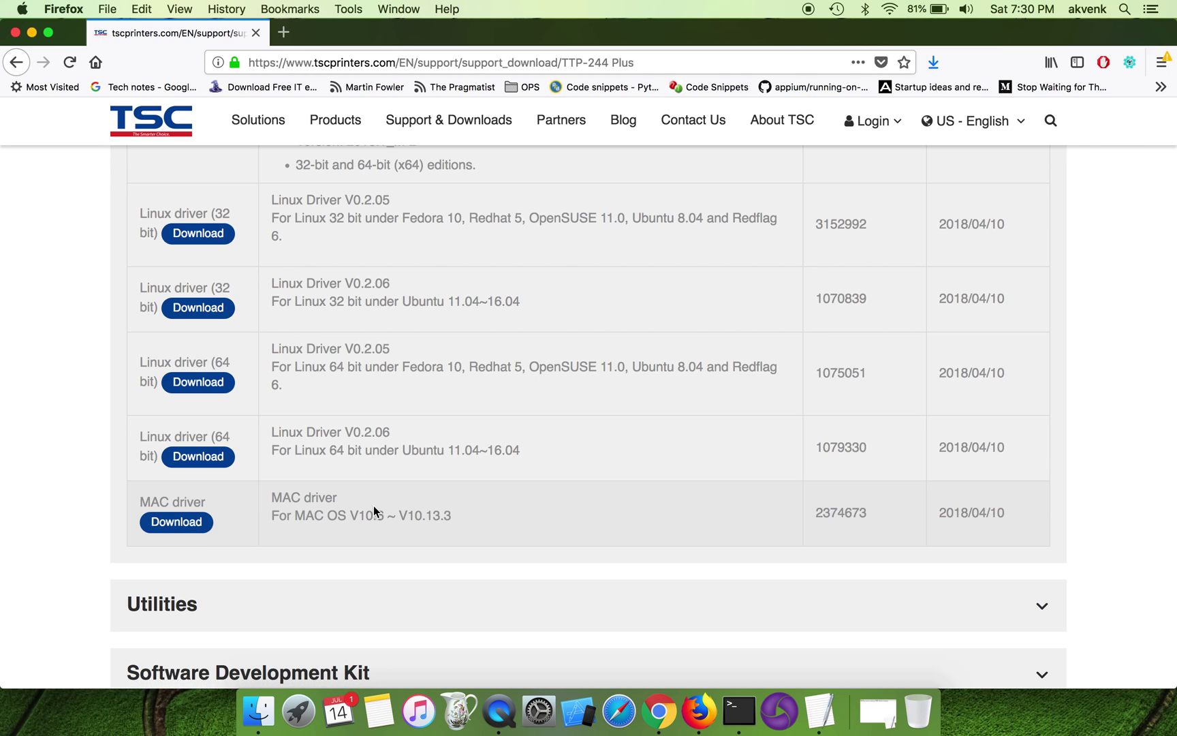
left_click(31, 32)
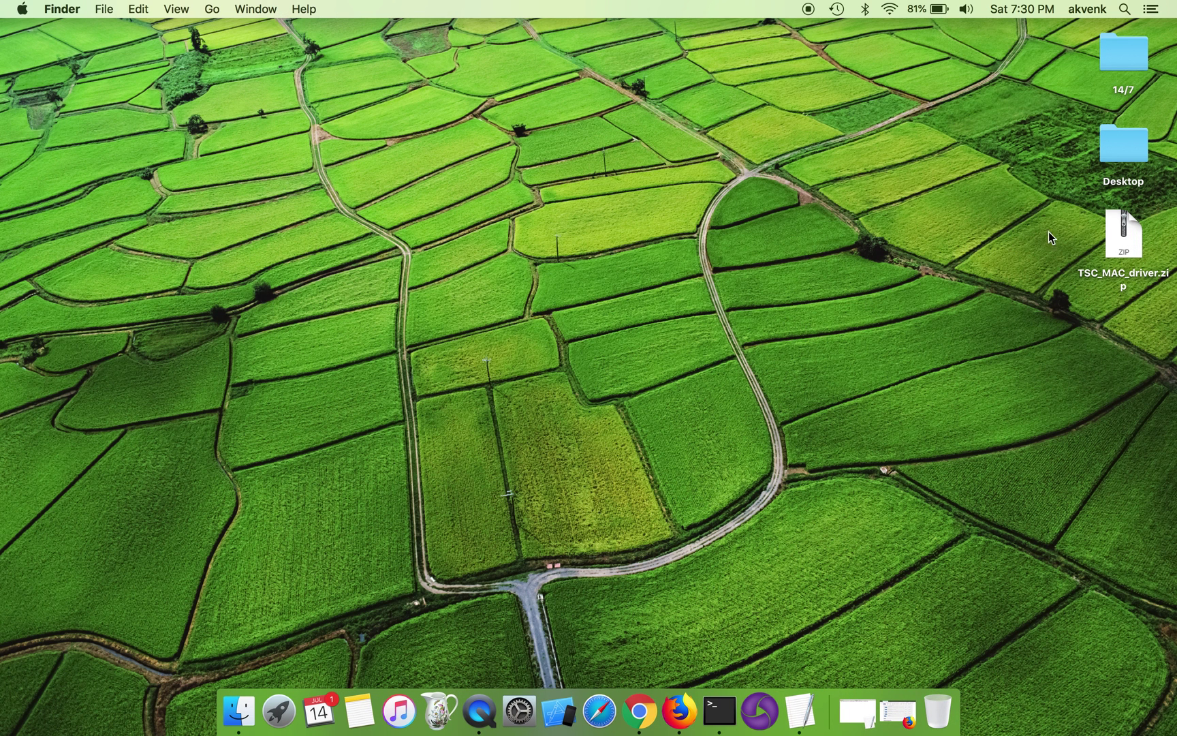
Extract TSC_MAC_driver.zip on the desktop and open the resulting TSC_MAC_driver folder
left_click(1112, 250)
double_click(1112, 249)
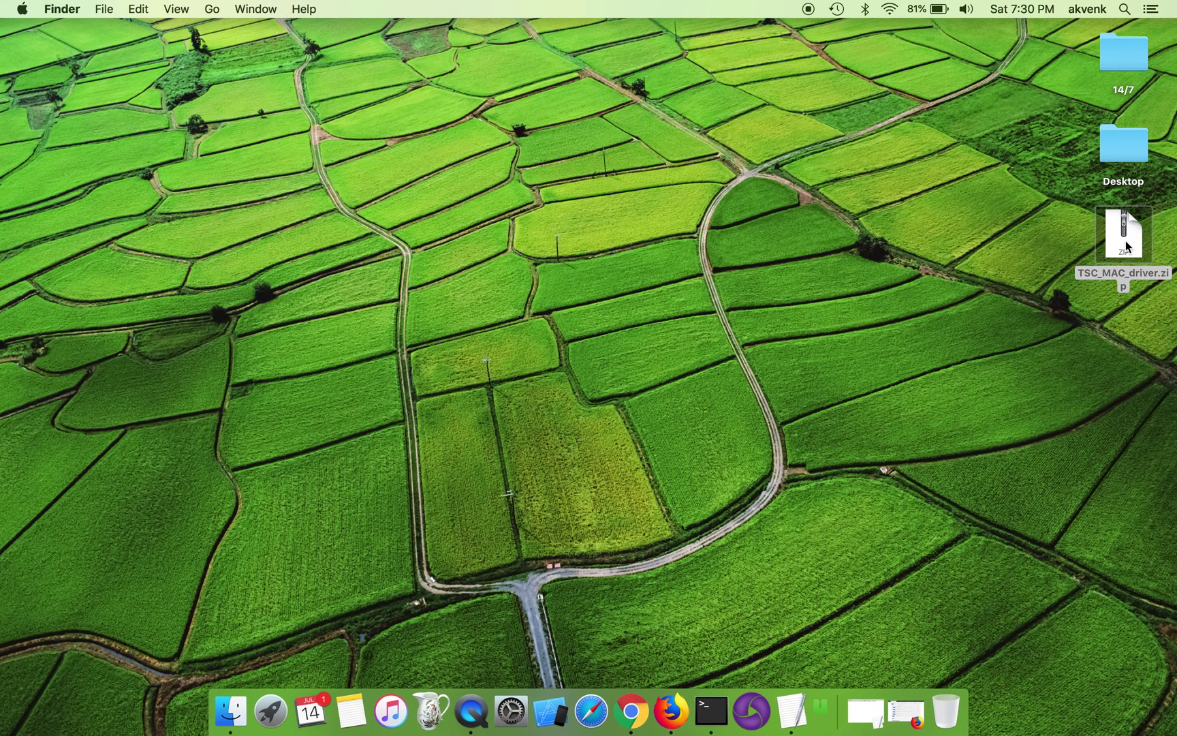
left_click_drag(1126, 269, 1127, 368)
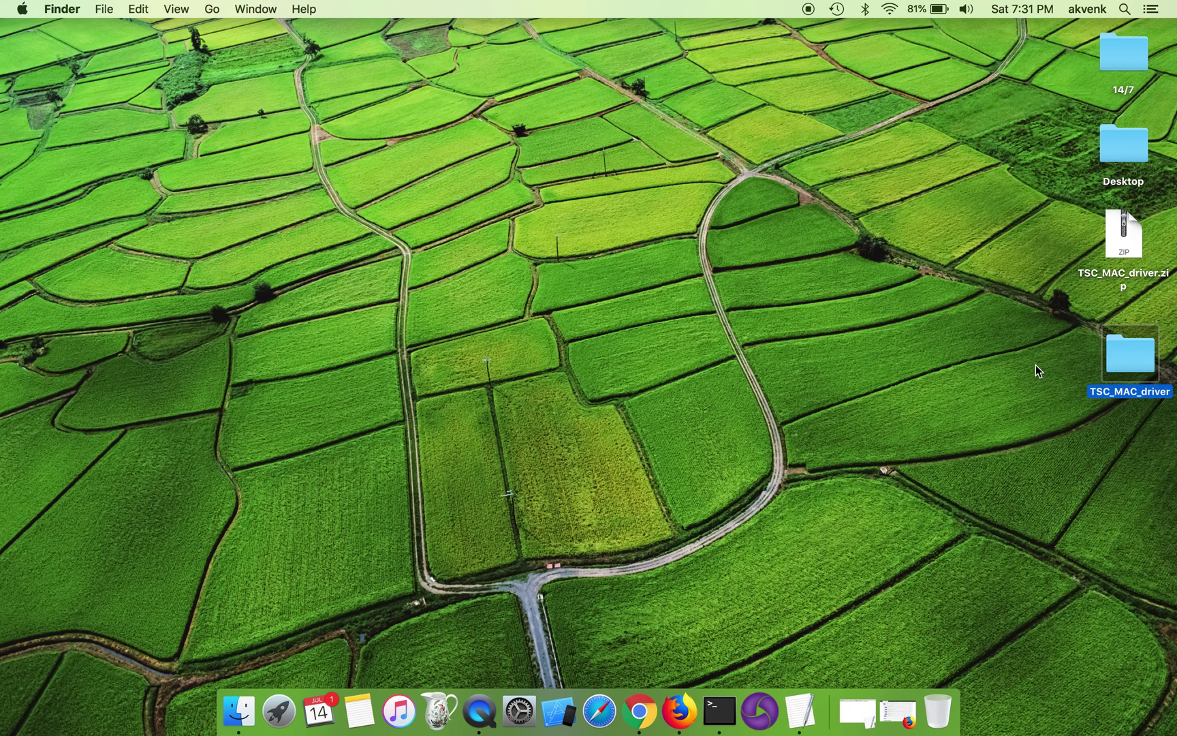
double_click(1136, 359)
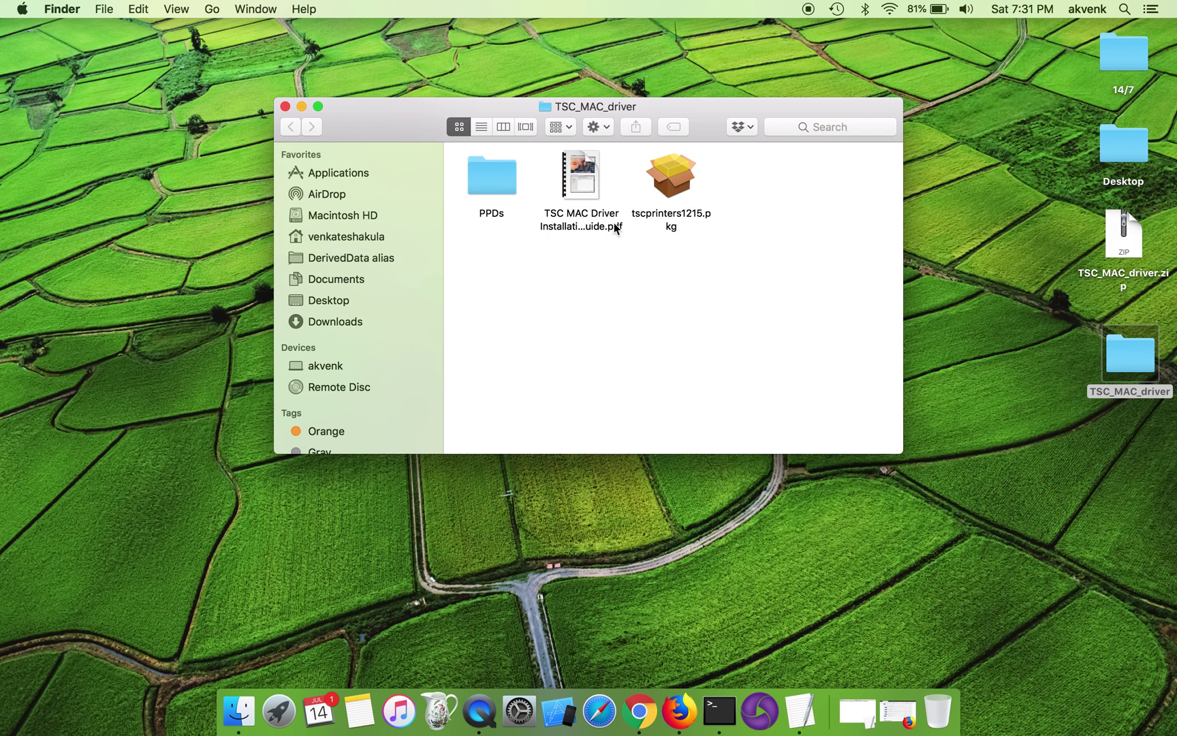
Try opening tscprinters1215.pkg and dismiss the unidentified developer warning
left_click(669, 179)
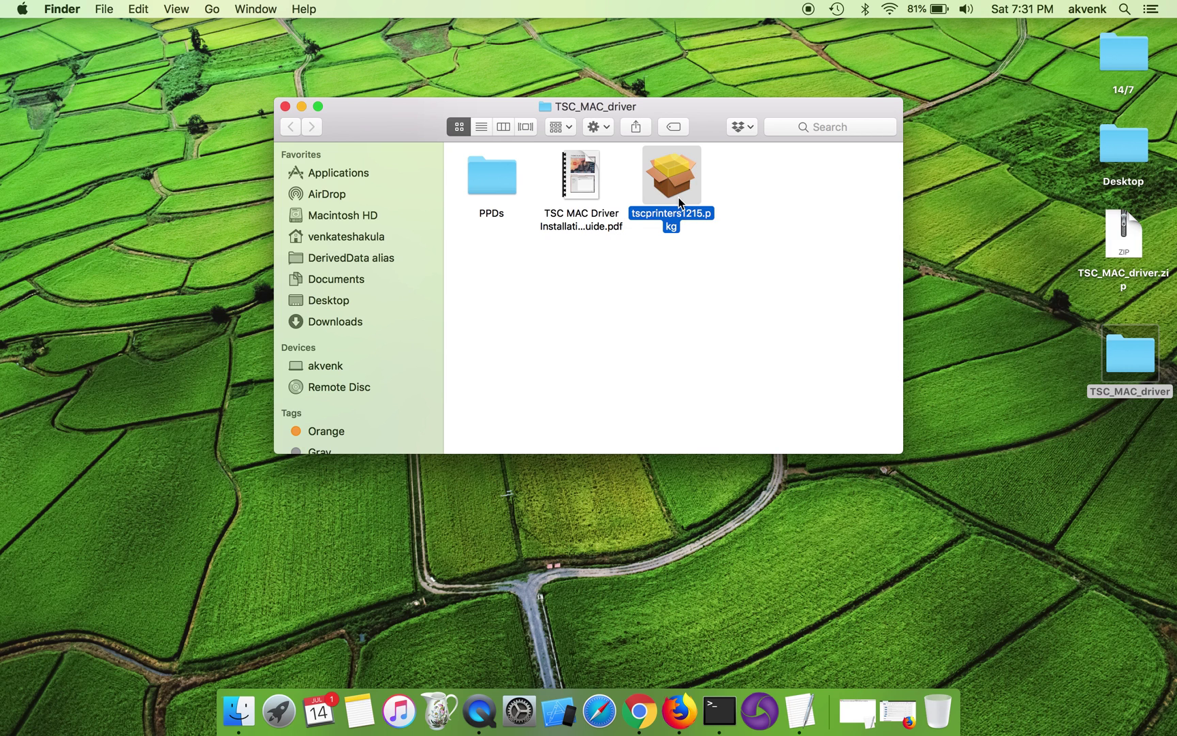
double_click(680, 202)
left_click(691, 290)
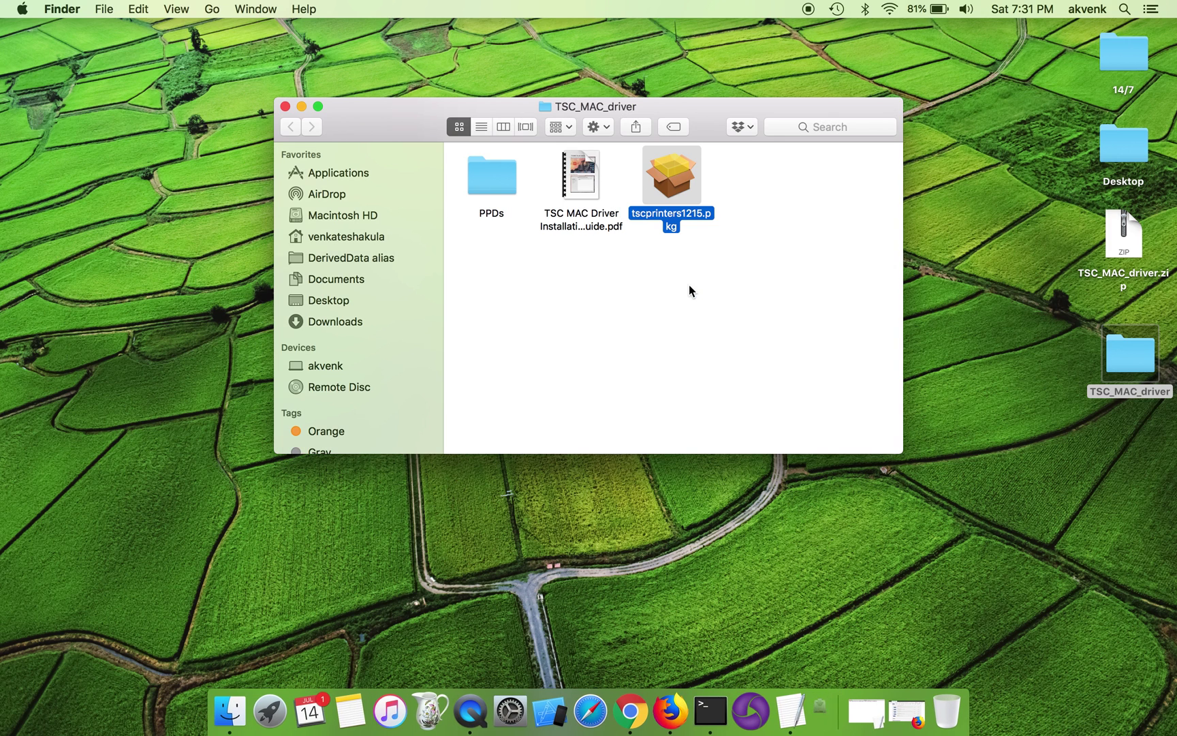
Allow tscprinters1215.pkg via Open Anyway in Security & Privacy, bringing up the TSC Printer Driver installer
left_click(522, 726)
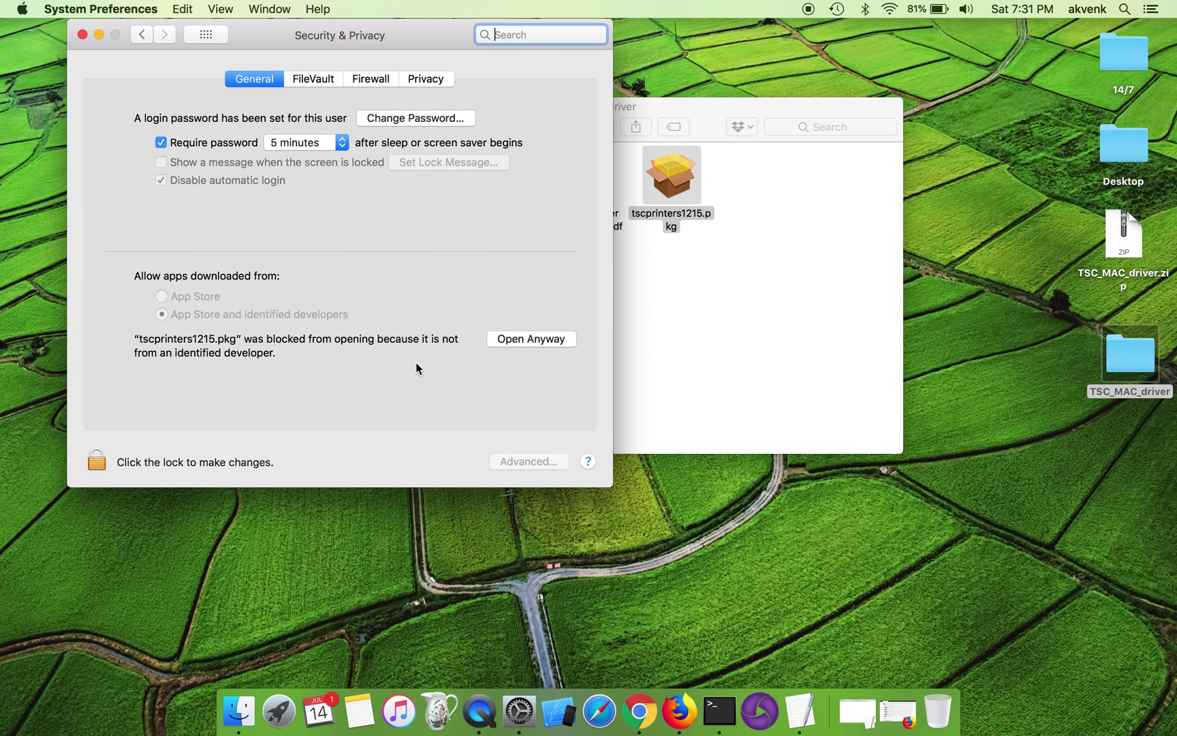
left_click(536, 340)
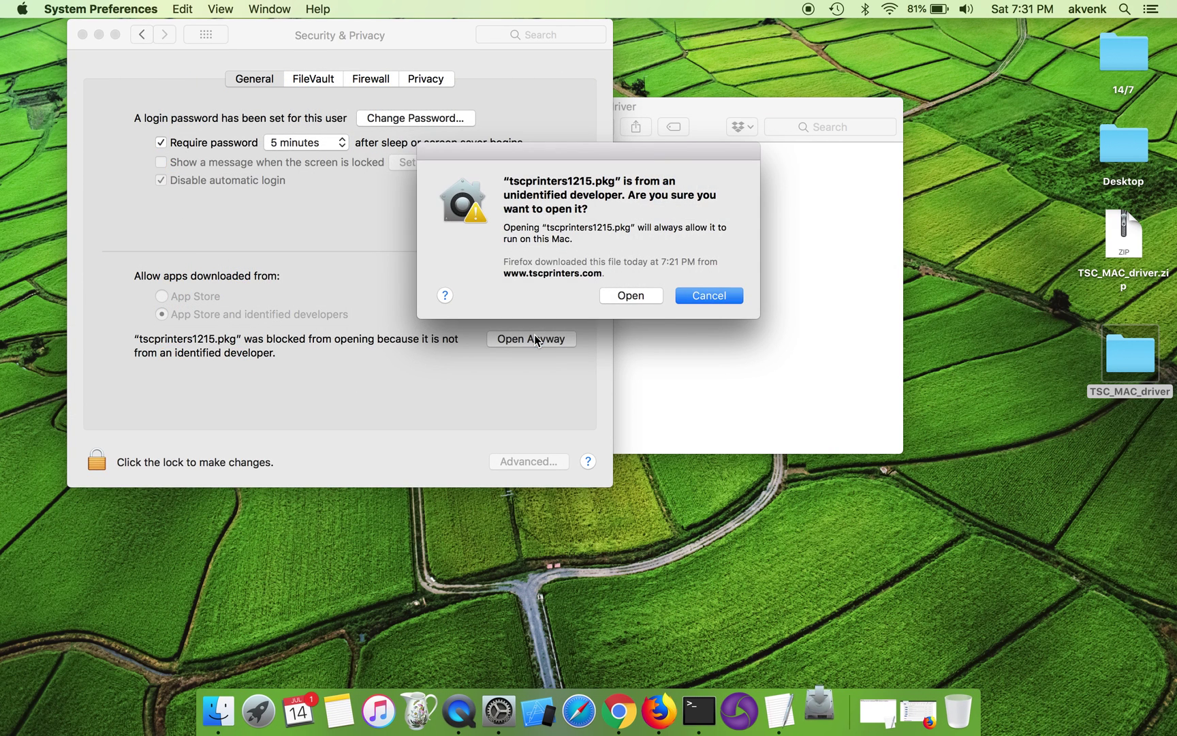
left_click(637, 298)
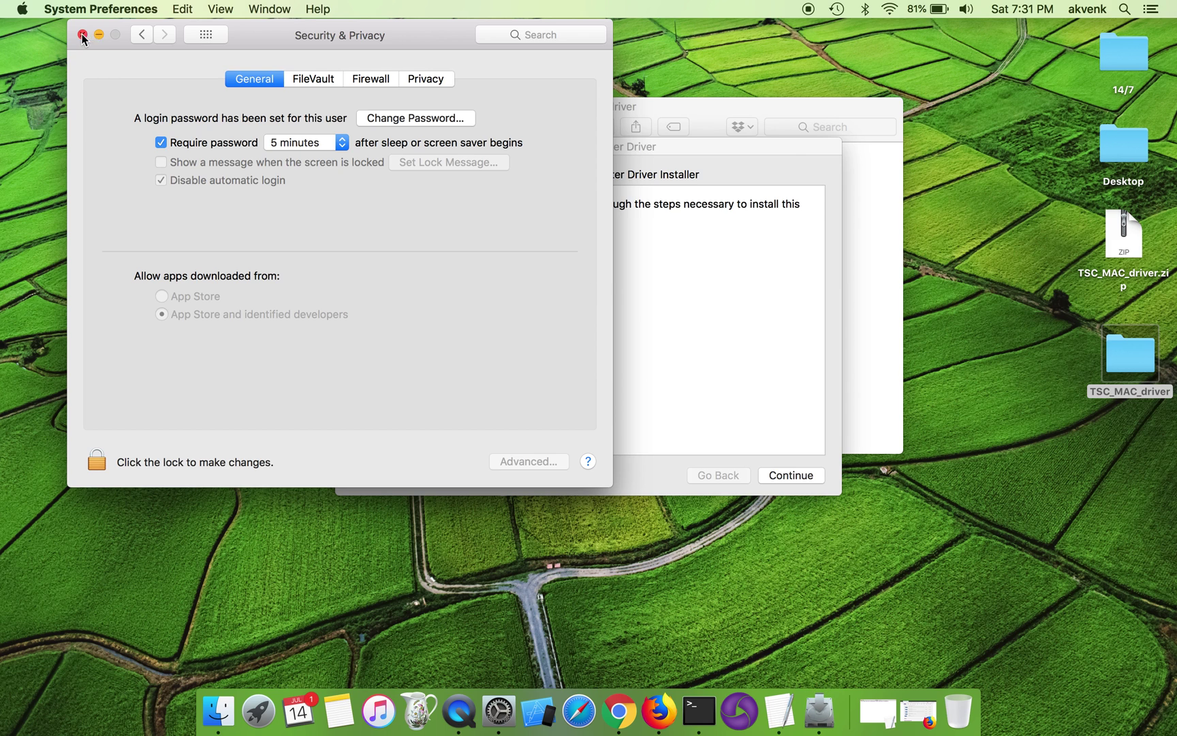
left_click(82, 34)
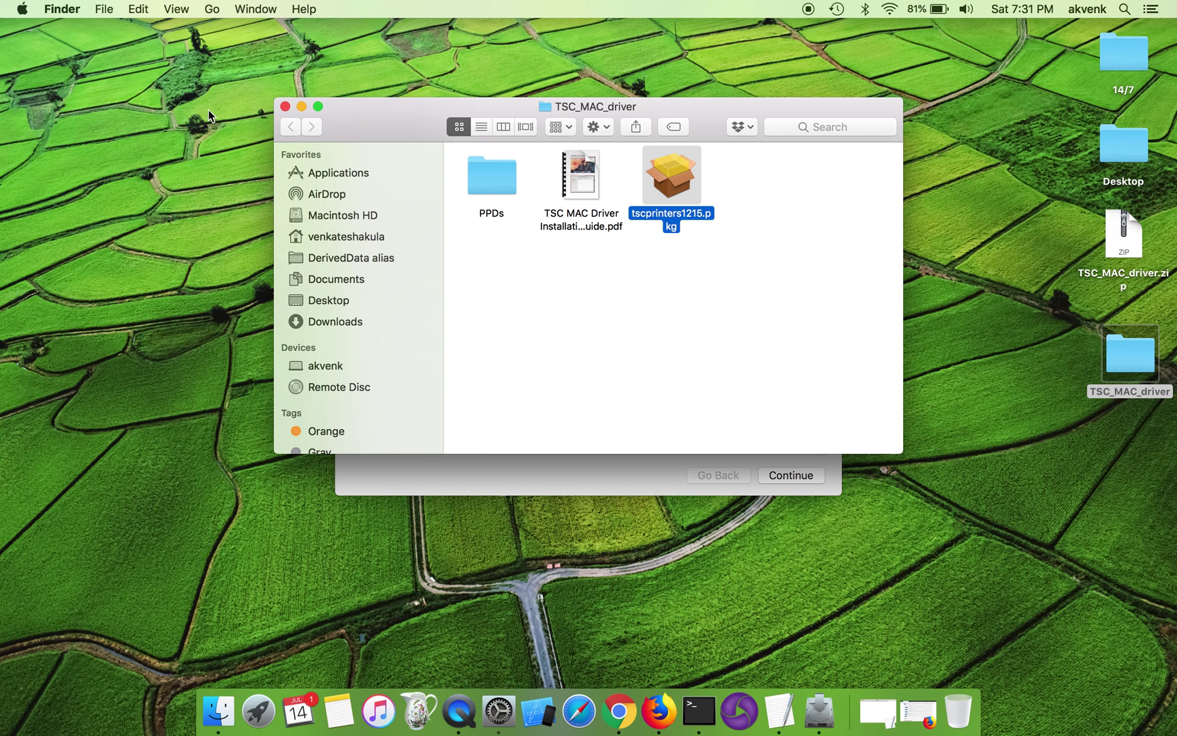
left_click(301, 106)
left_click(575, 393)
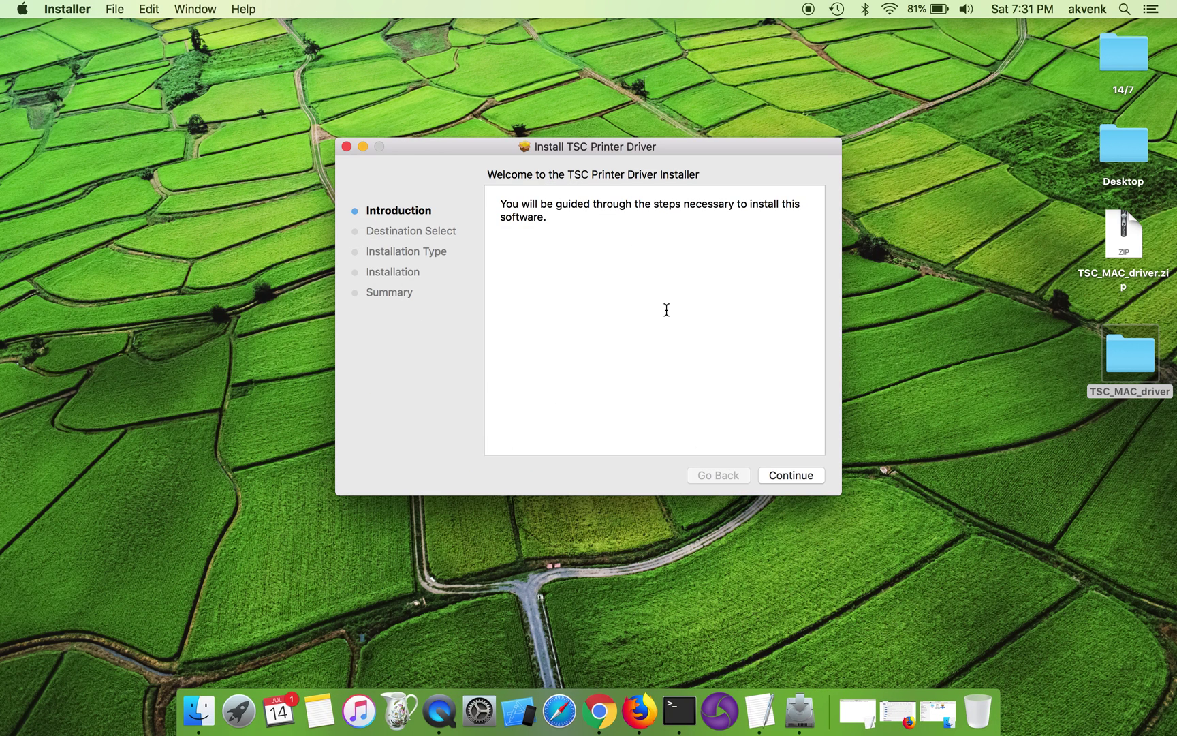
Install the TSC Printer Driver on Macintosh HD, authorizing with the admin password, and close the installer
left_click(792, 475)
left_click(791, 475)
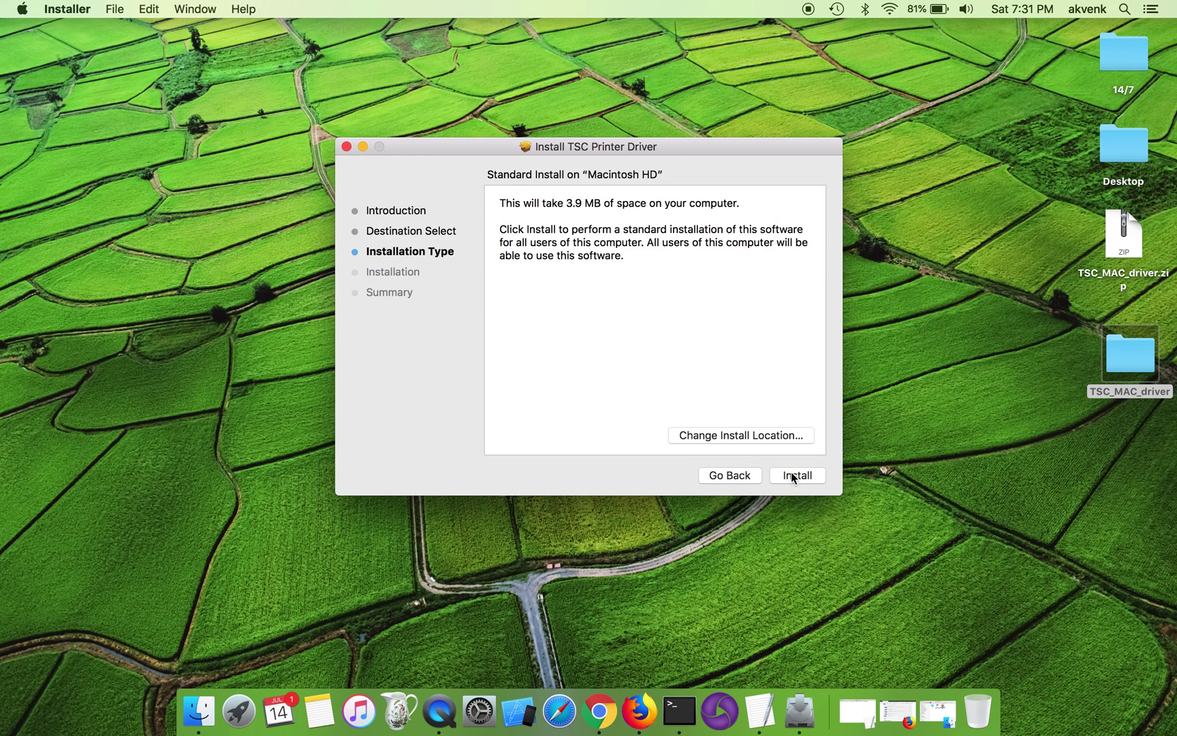
left_click(791, 474)
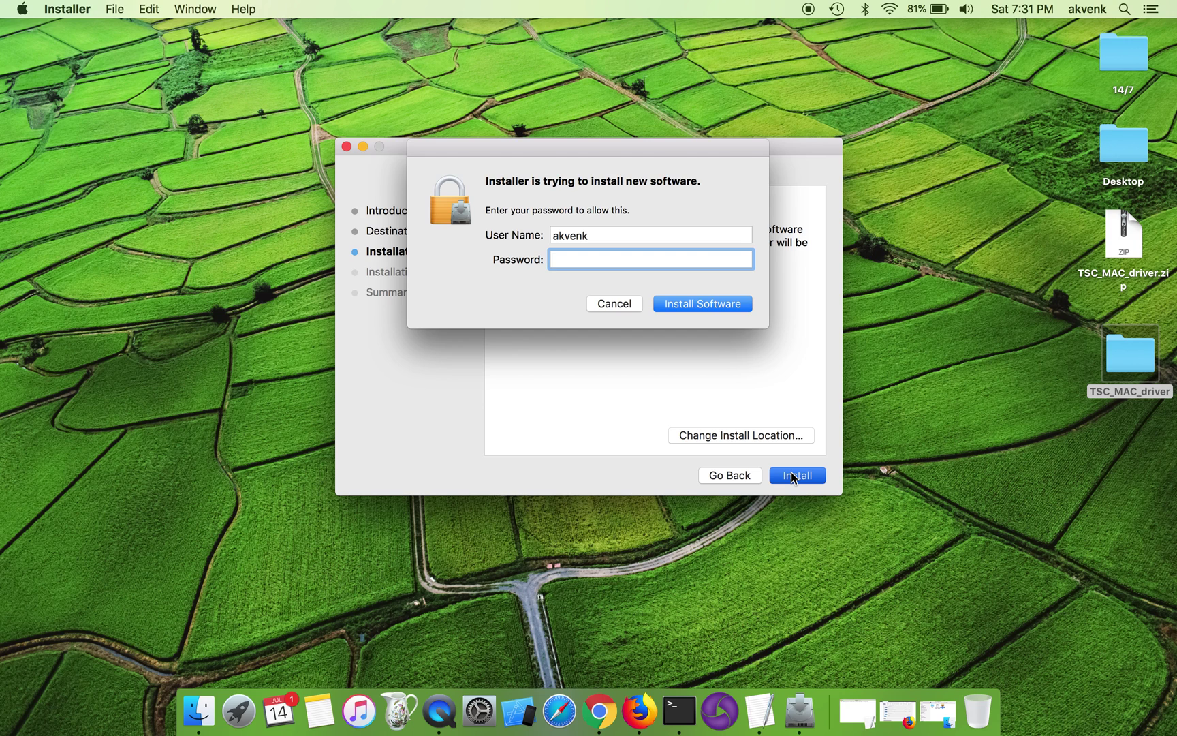
type("•••••••••")
key("Return")
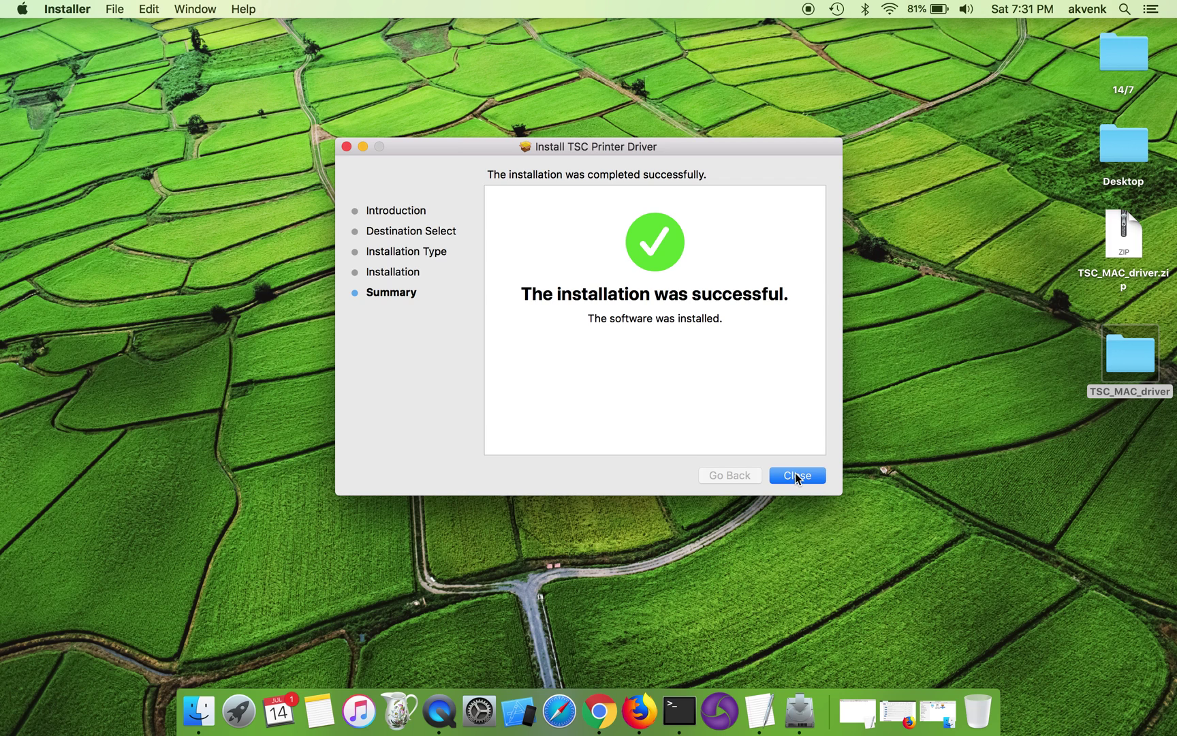
left_click(796, 475)
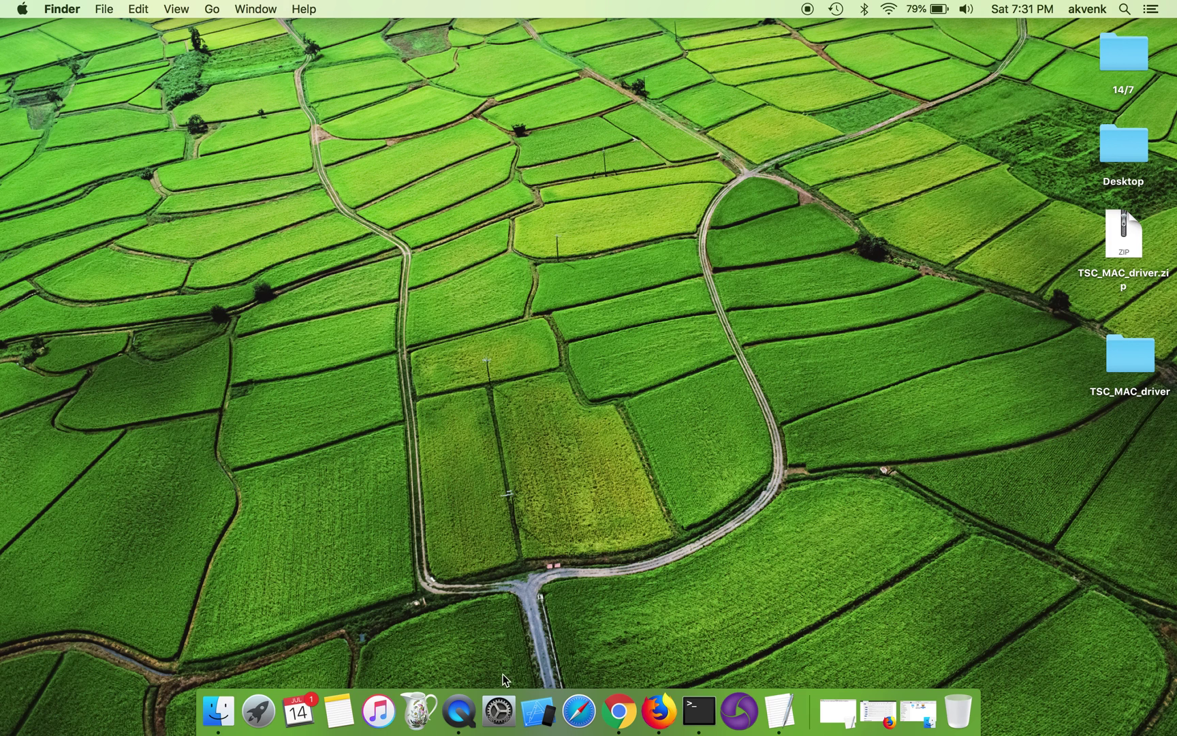
Start adding a printer in Printers & Scanners and select the TSC TTP-244 Plus USB printer
left_click(499, 712)
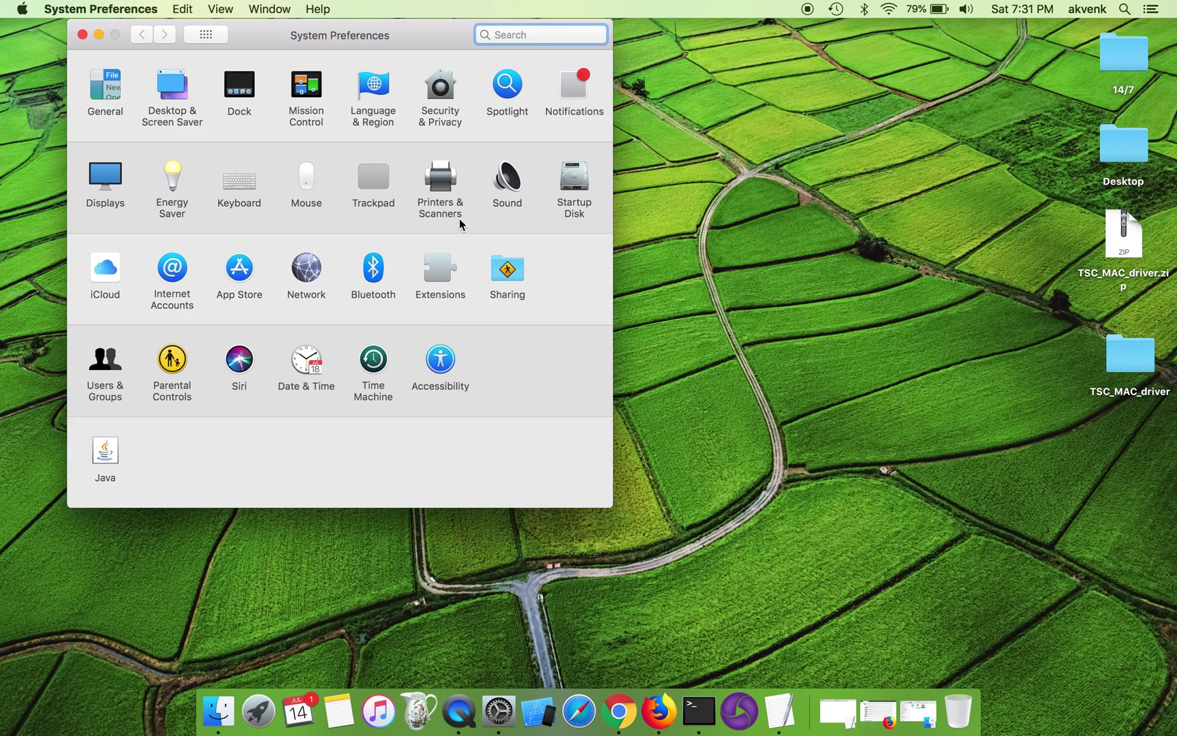
left_click(439, 178)
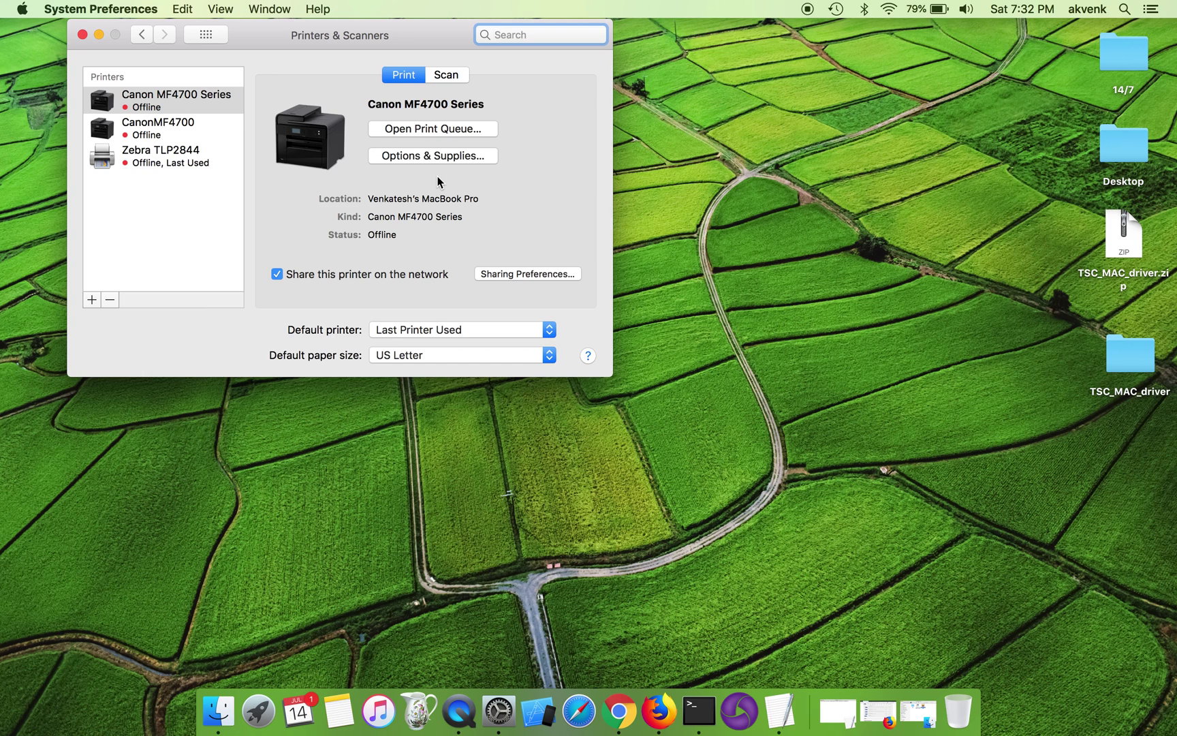
left_click(91, 299)
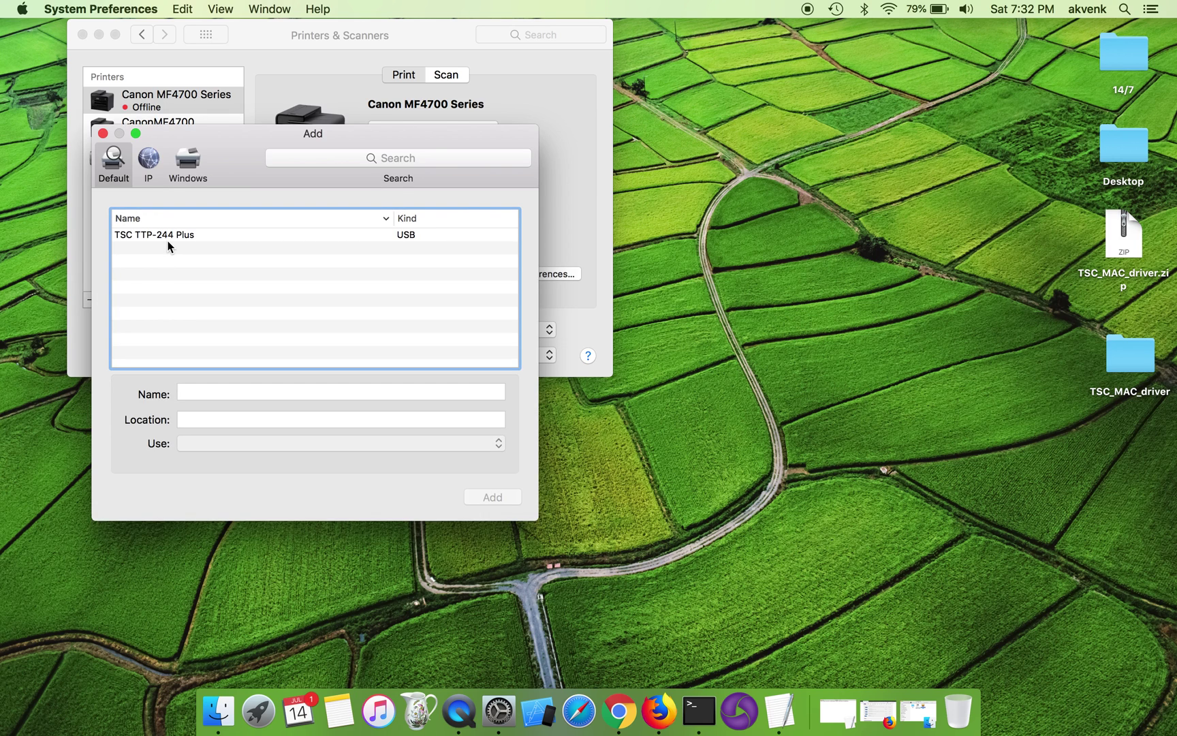
left_click(153, 234)
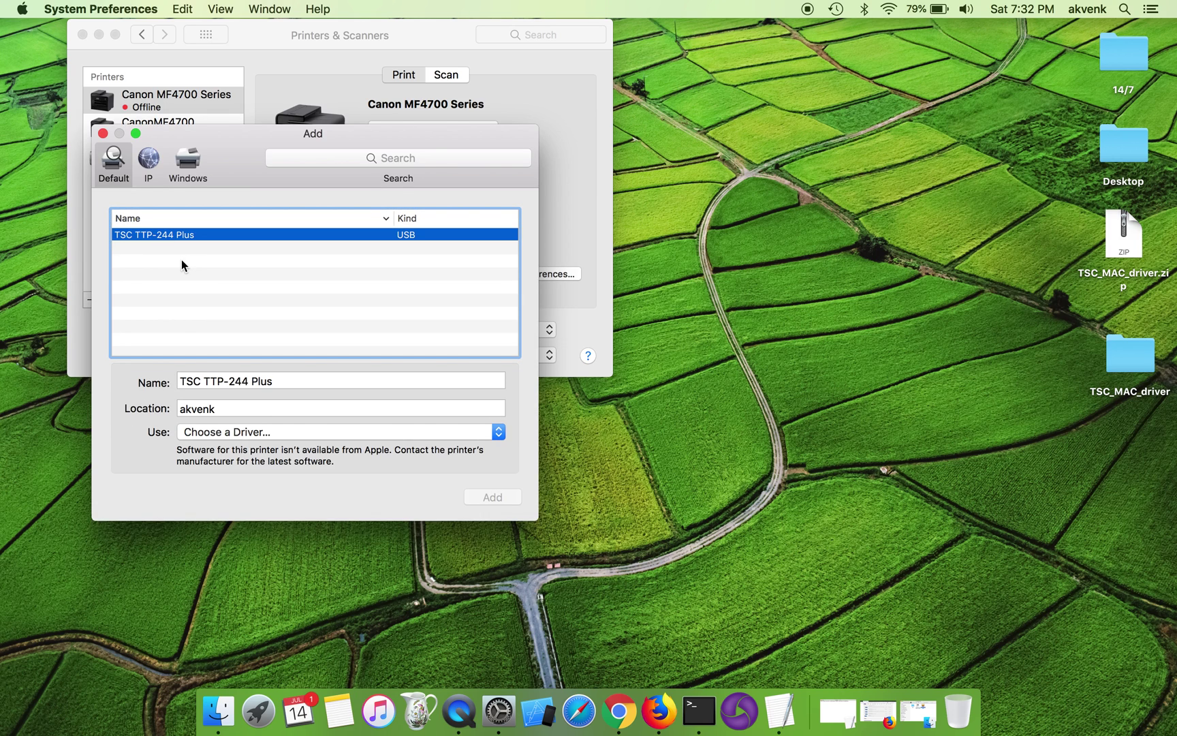
Choose to supply the printer driver manually from the Use list
left_click(256, 432)
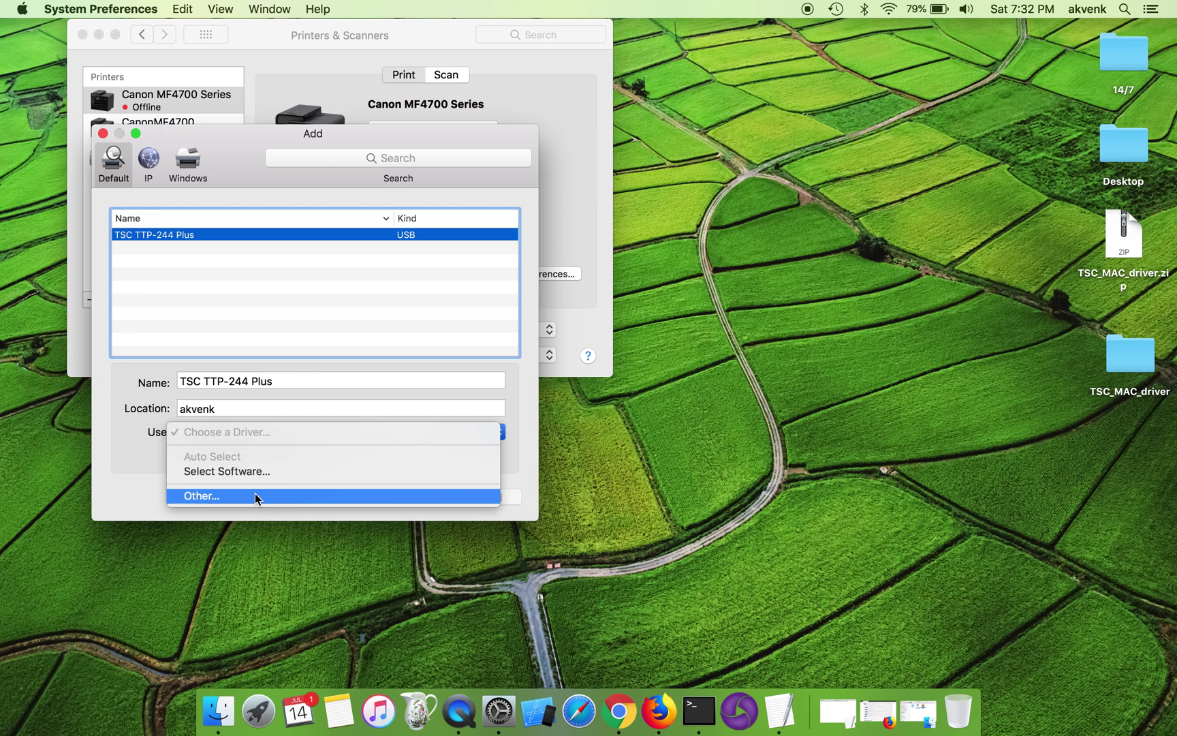
left_click(165, 438)
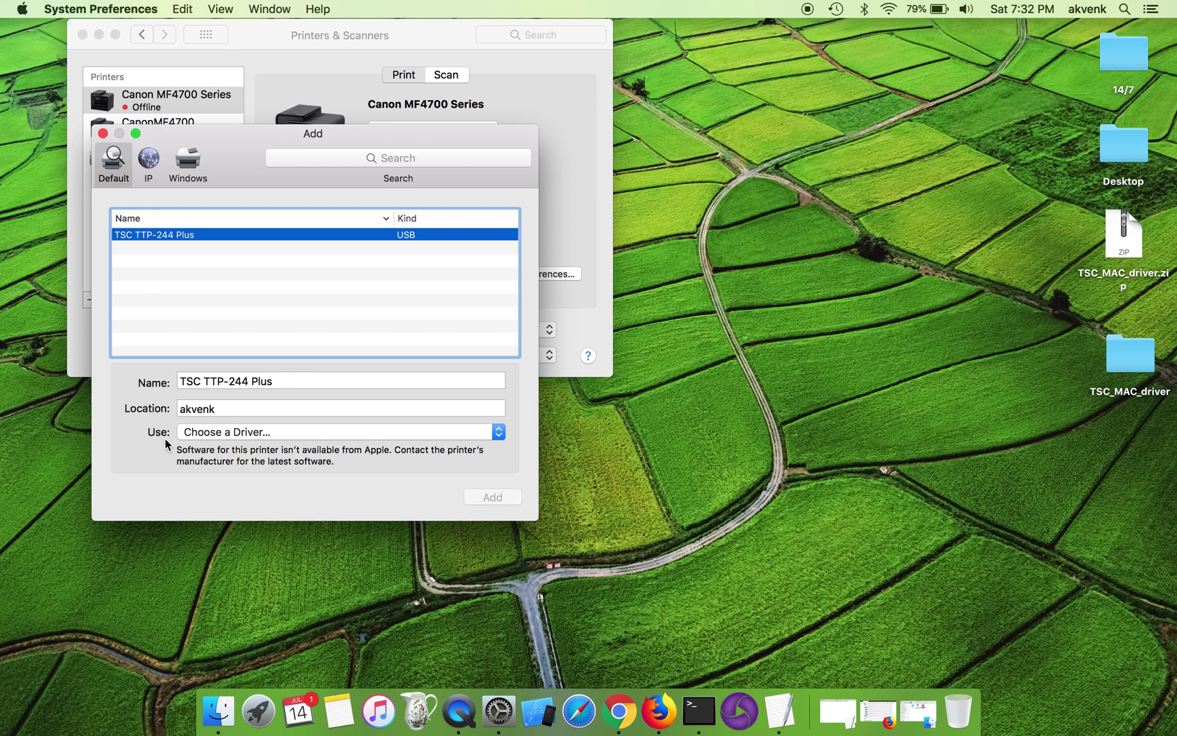
left_click(217, 435)
left_click(218, 500)
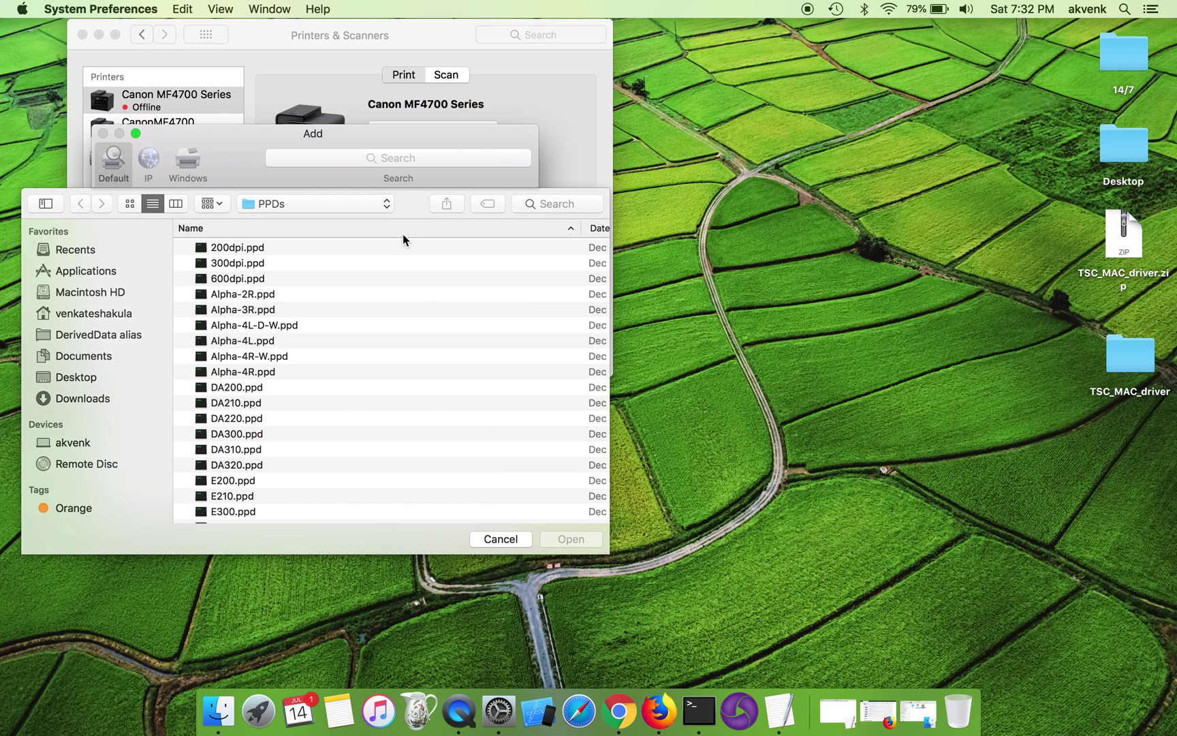
Search for PPDs and open the PPDs folder of driver files
left_click(537, 203)
type("PPDs")
key("Return")
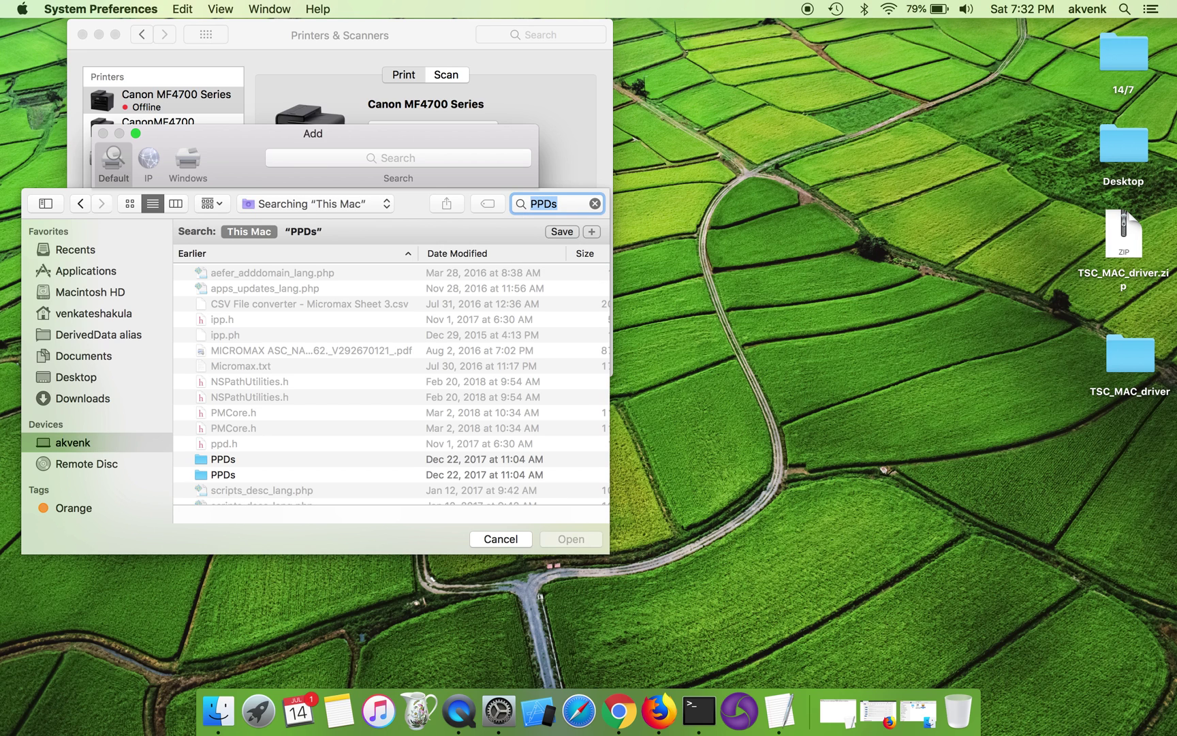
double_click(233, 463)
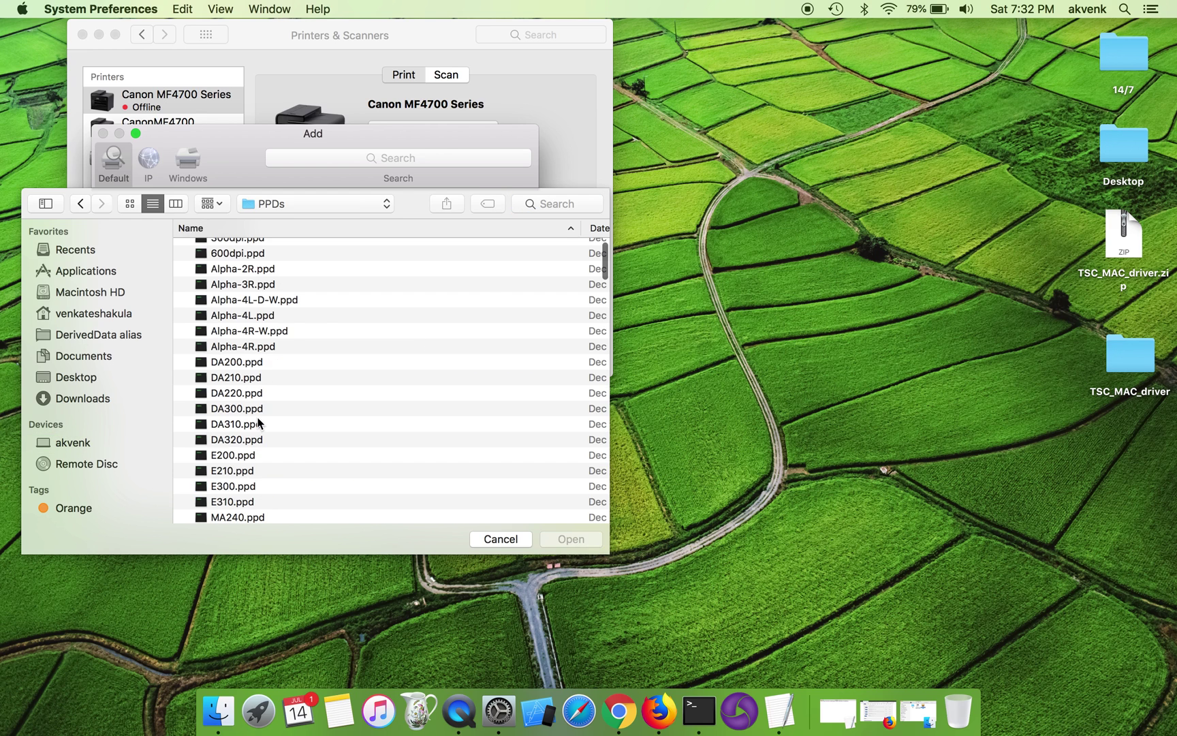
Select TTP-244 Plus.ppd from the PPDs folder as the driver file
scroll(257, 422, "down", 3)
scroll(259, 422, "down", 5)
scroll(258, 421, "up", 10)
scroll(272, 341, "down", 3)
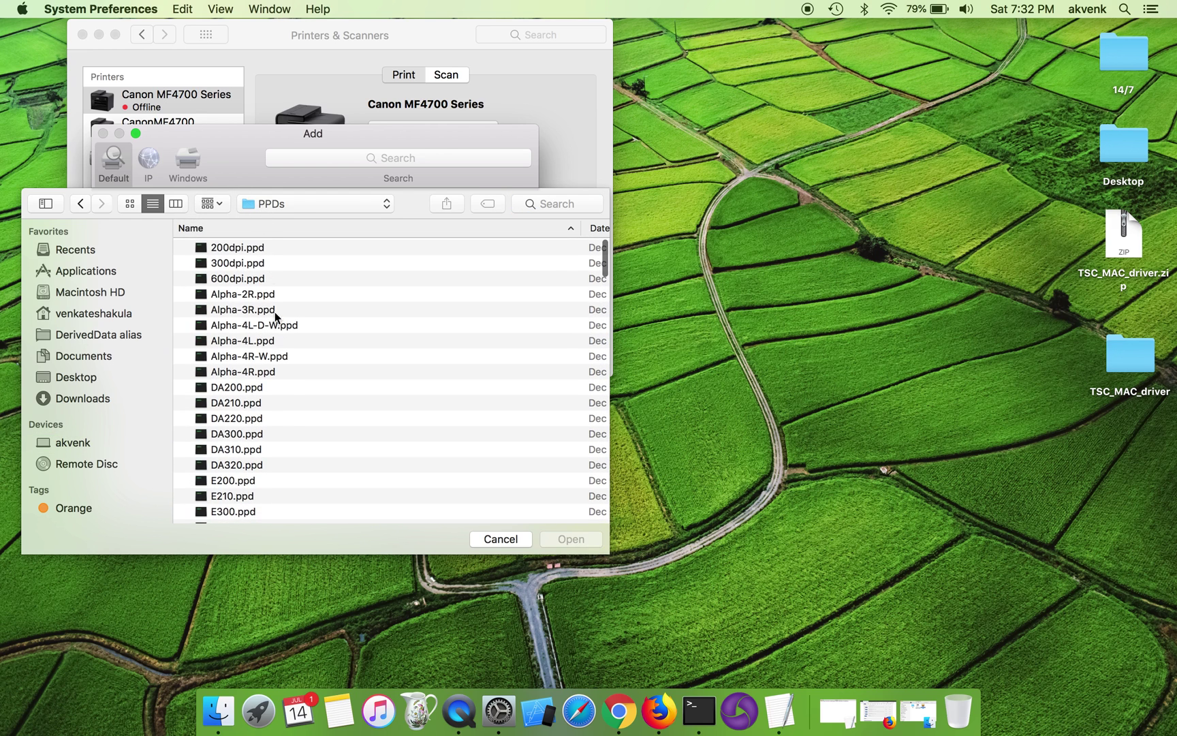
scroll(285, 400, "down", 15)
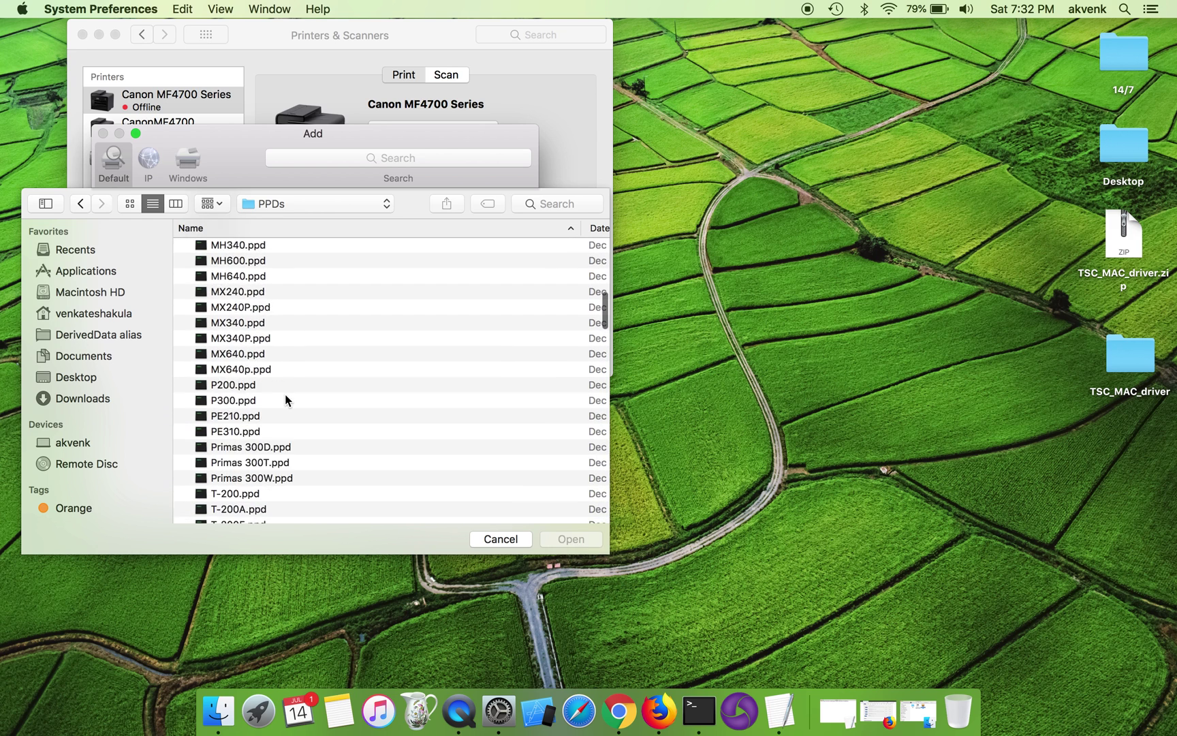
scroll(286, 395, "down", 12)
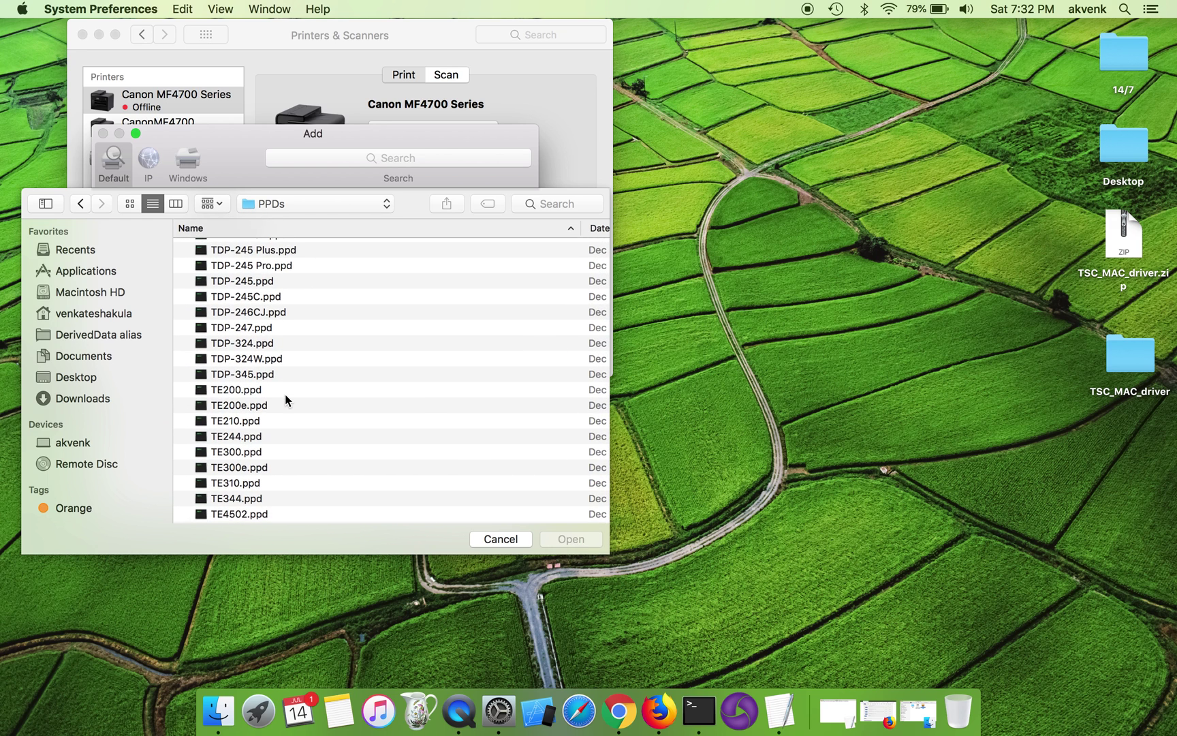
scroll(285, 400, "down", 3)
scroll(286, 395, "down", 13)
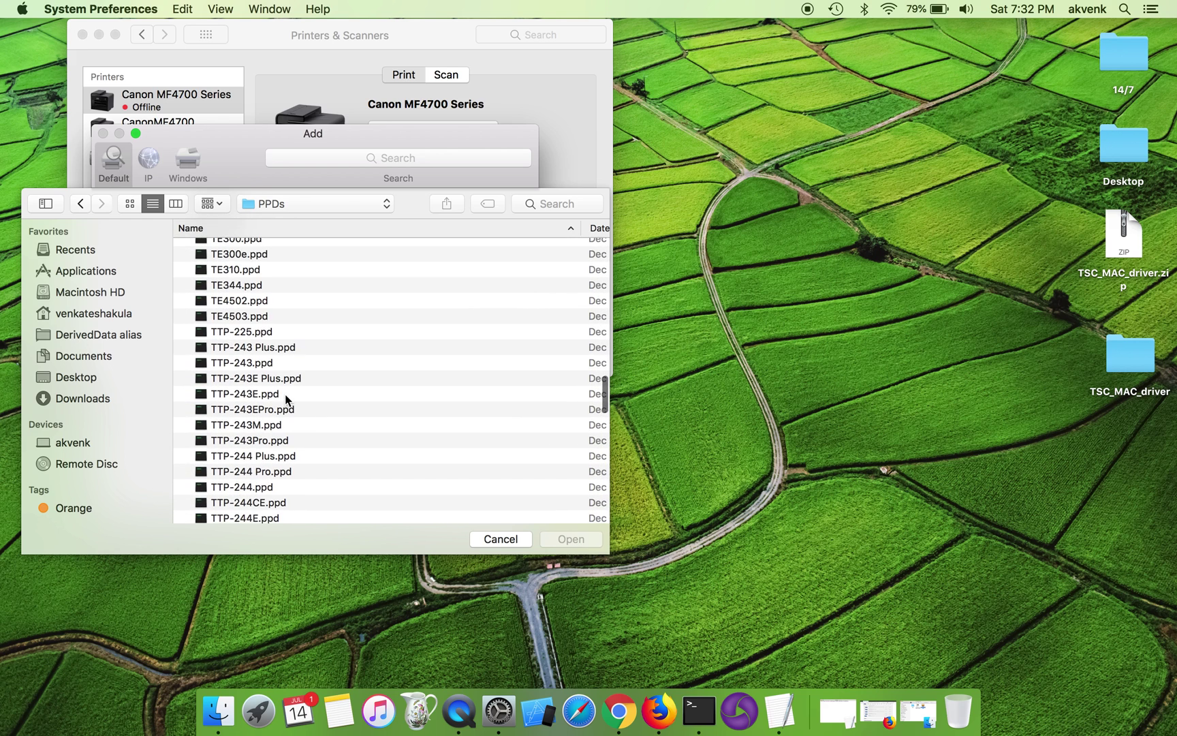
scroll(286, 398, "down", 4)
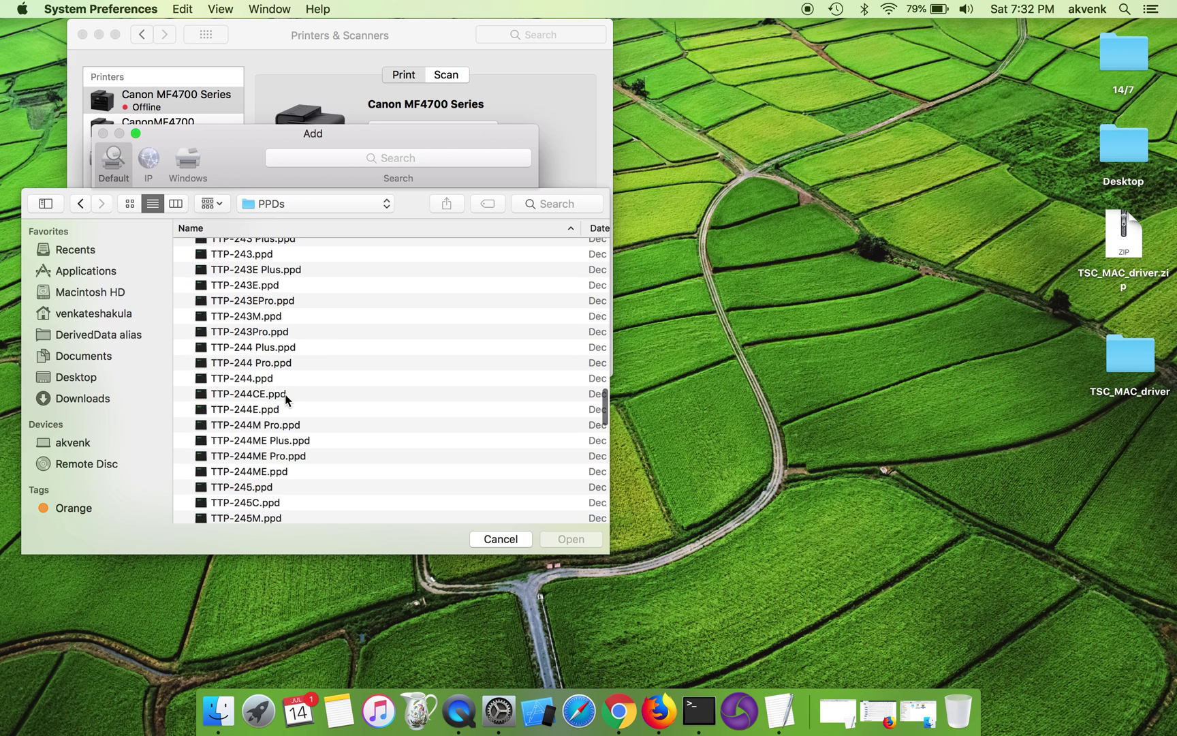
left_click(251, 346)
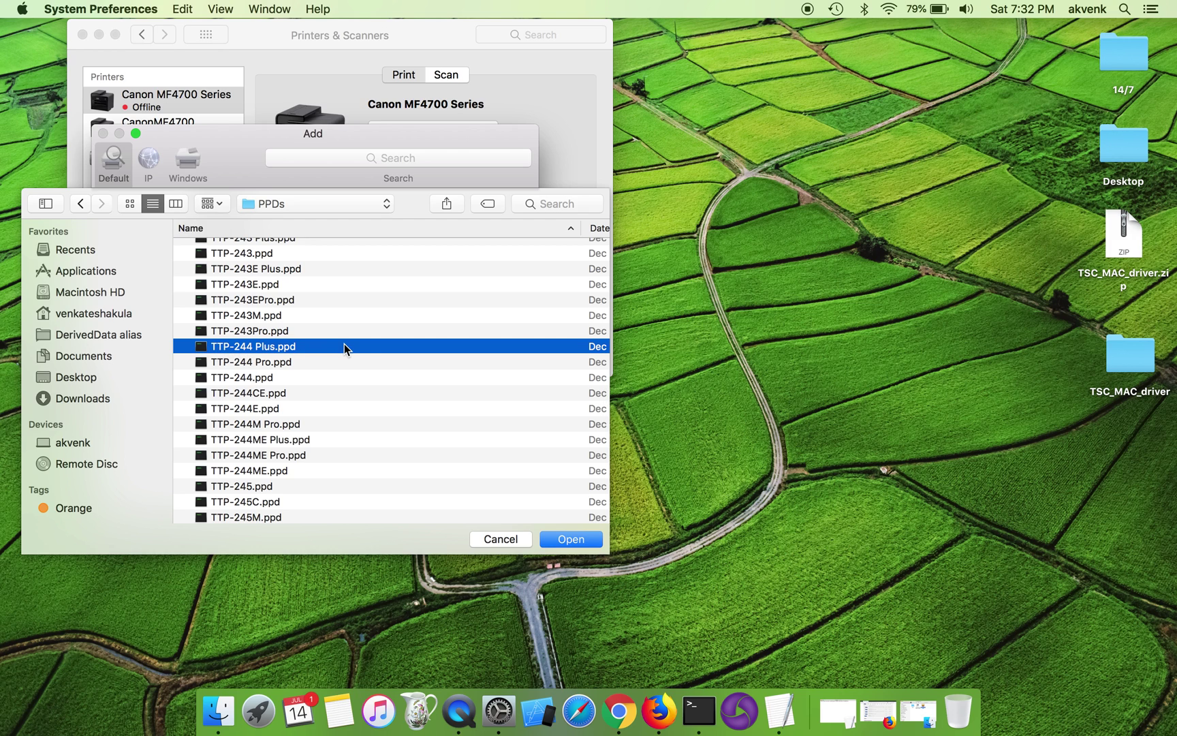
Load TTP-244 Plus.ppd, add the printer, and approve the Repair with the admin password
left_click(563, 537)
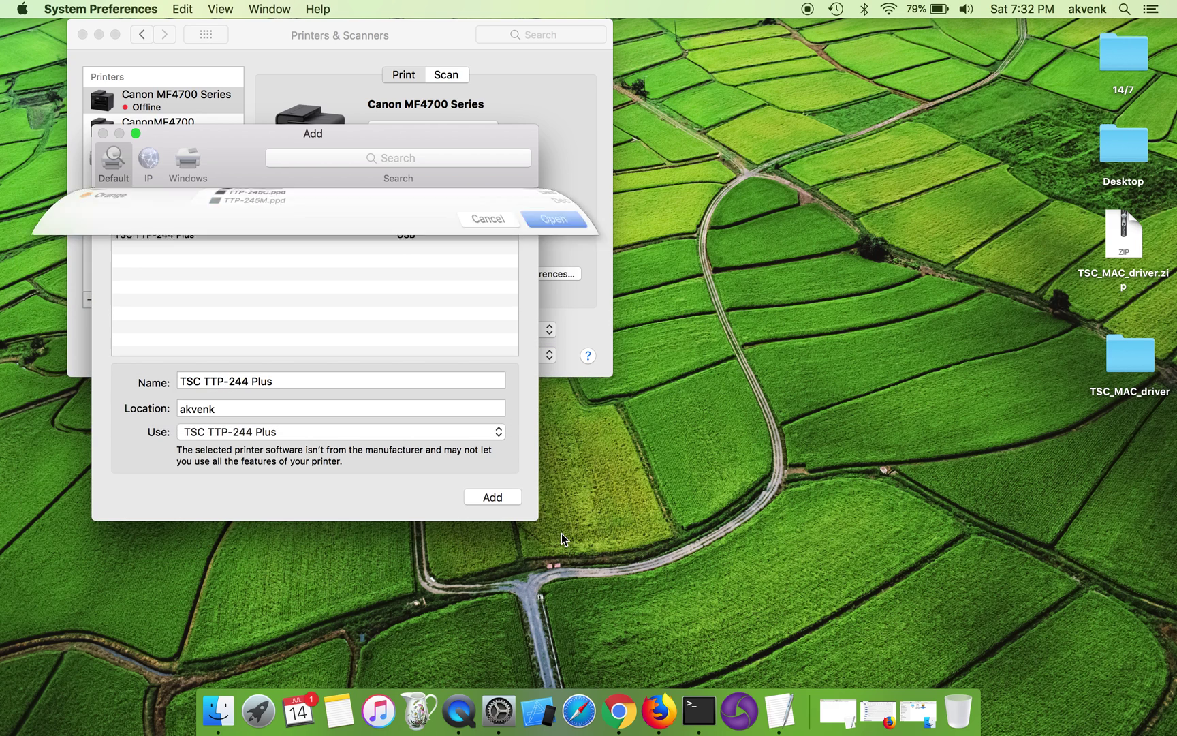
left_click(494, 498)
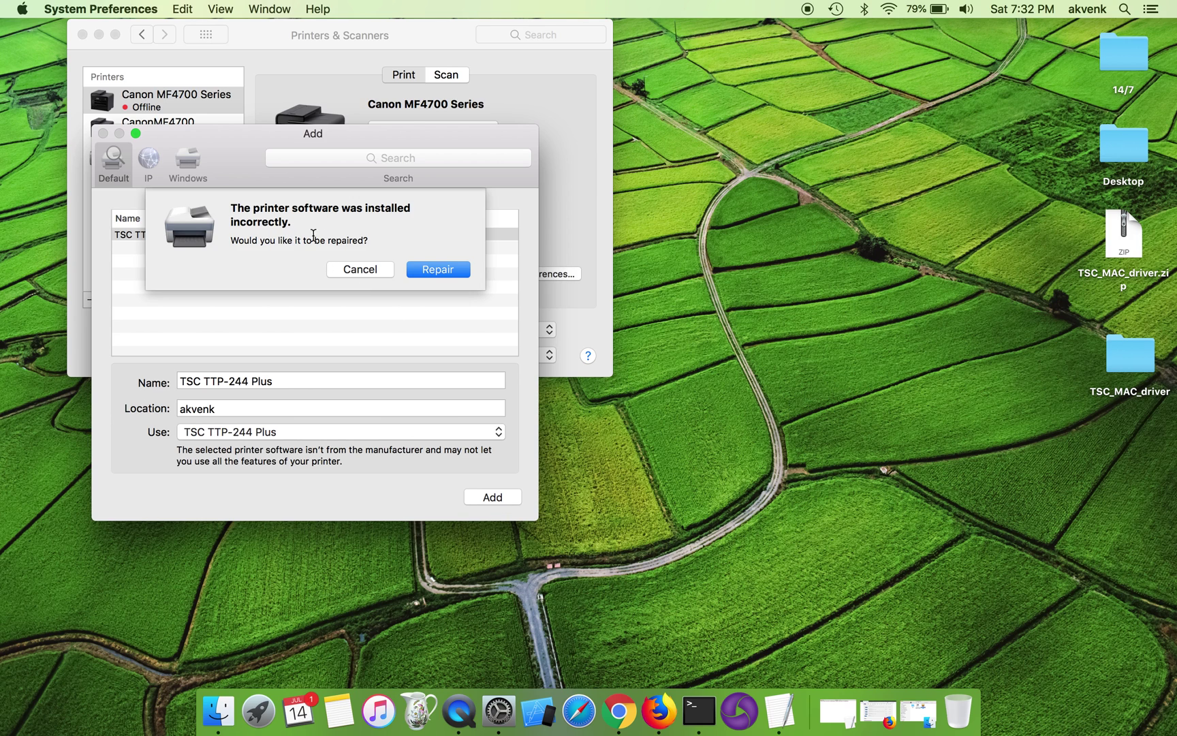
left_click(438, 270)
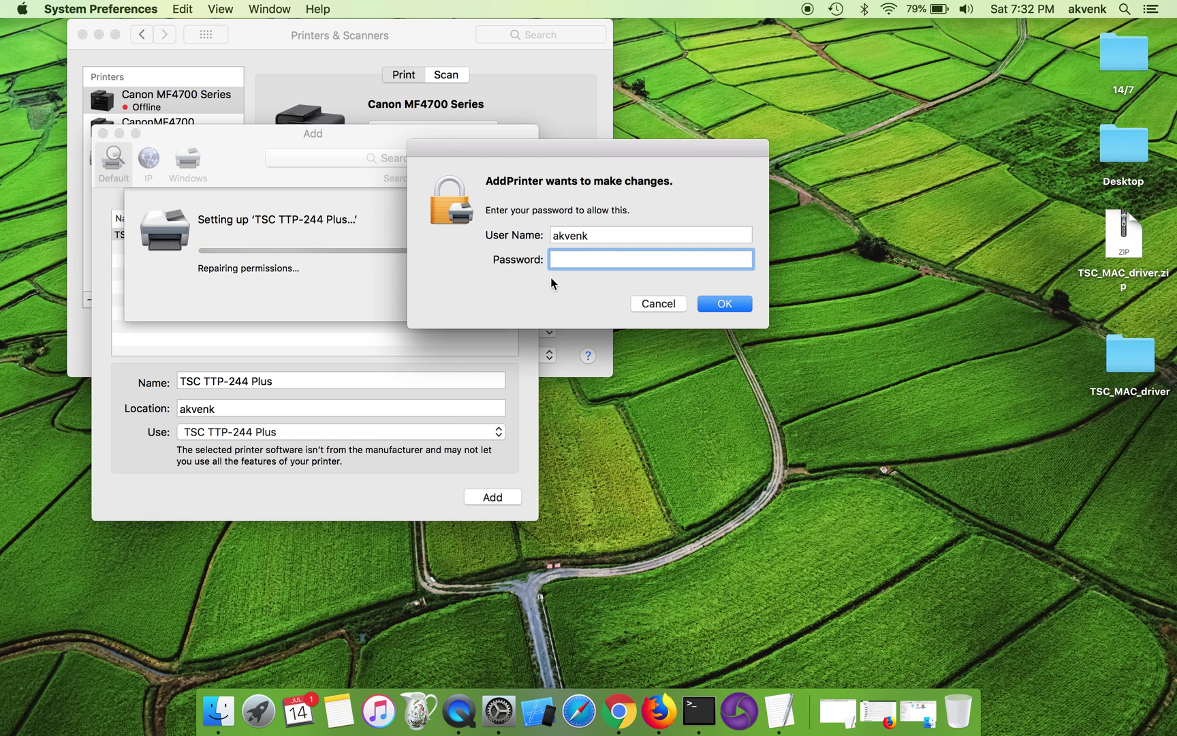
type("••••••••")
key("Return")
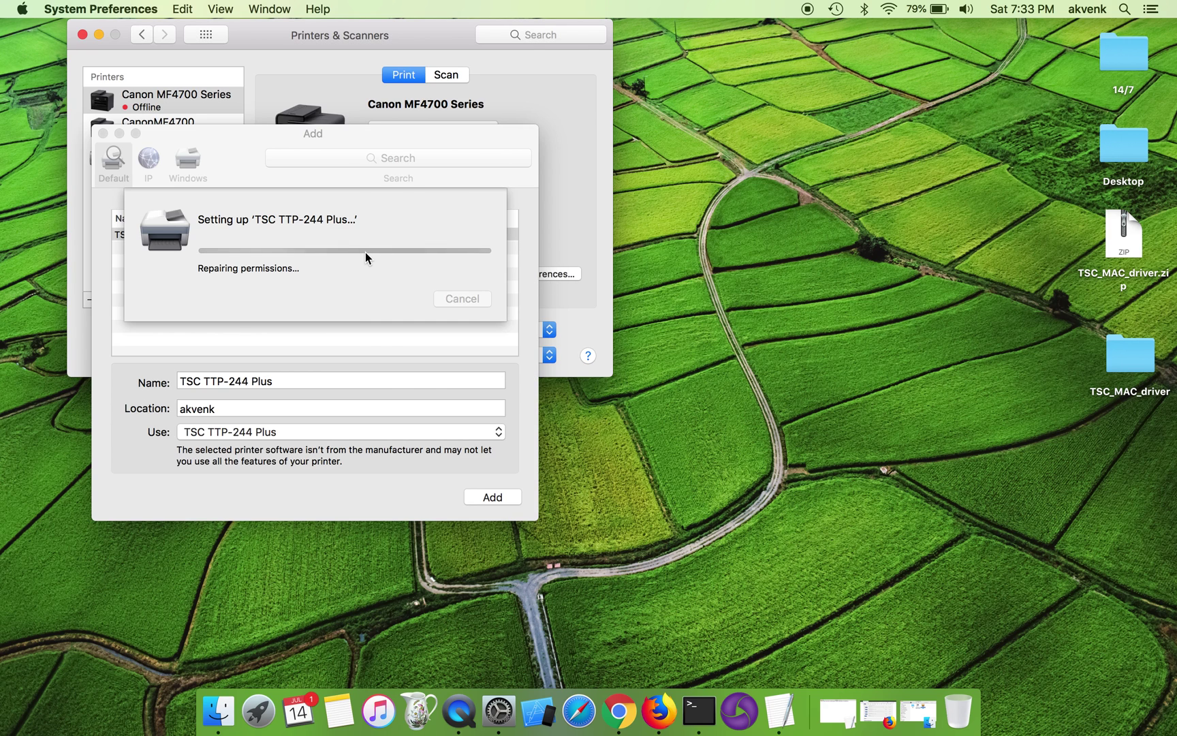